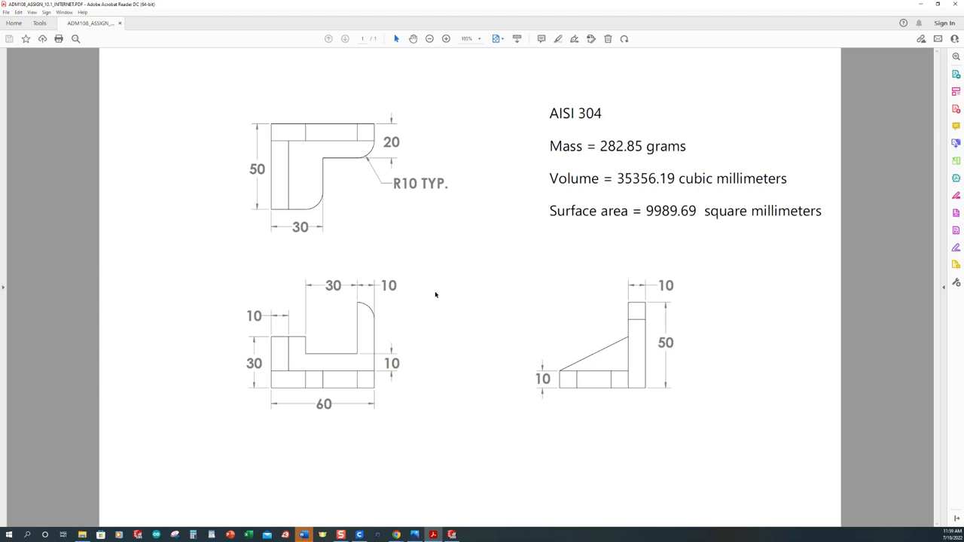
Step: Switch to SOLIDWORKS, create a new part document and set its units to MMGS (millimeter, gram, second)
click(452, 534)
click(127, 5)
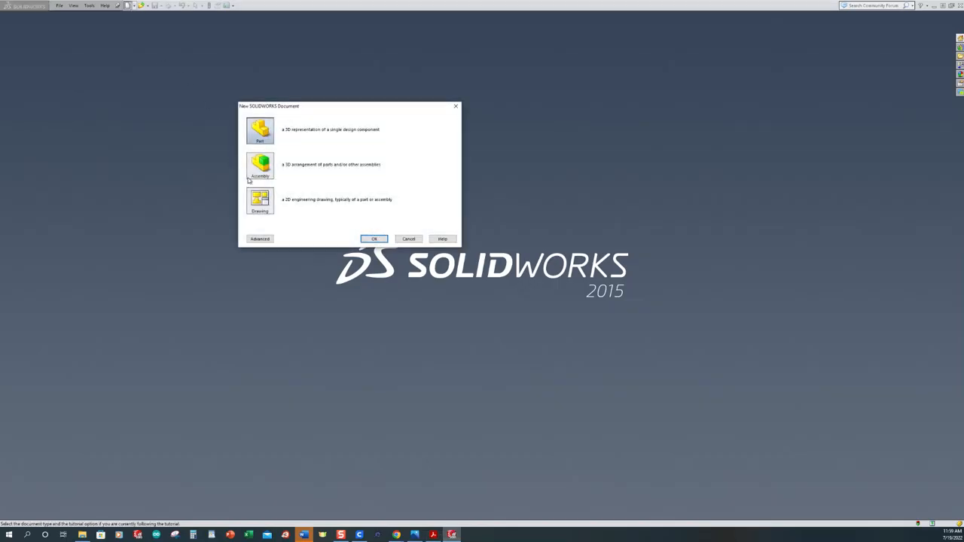
click(375, 239)
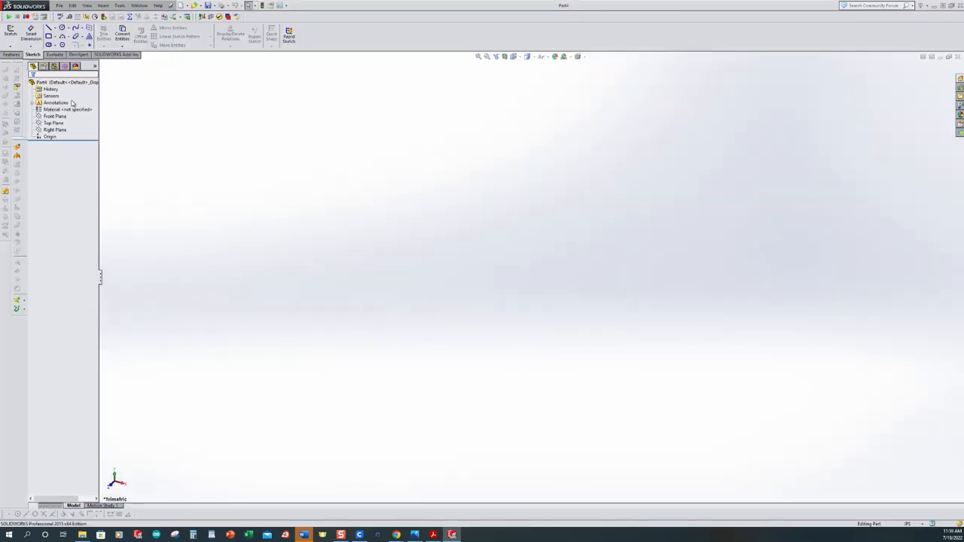
click(921, 524)
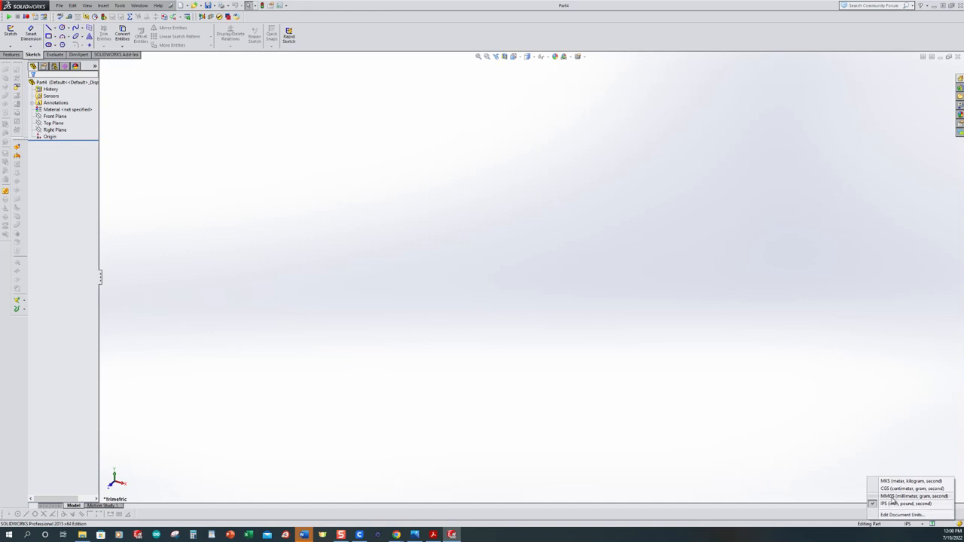
click(892, 496)
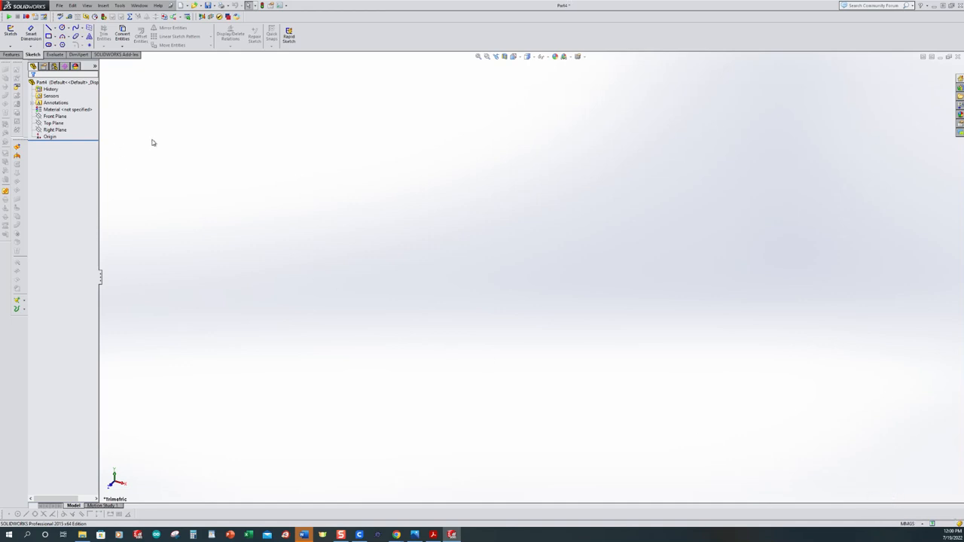
Step: Assign AISI 304 from the Steel category of SOLIDWORKS Materials as the part's material
click(64, 110)
right_click(60, 110)
click(81, 112)
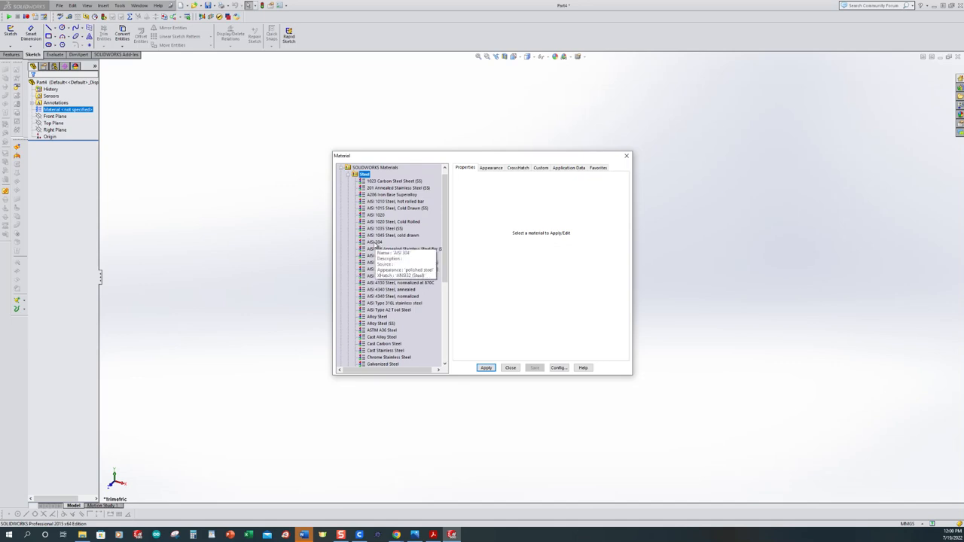
click(375, 243)
click(485, 368)
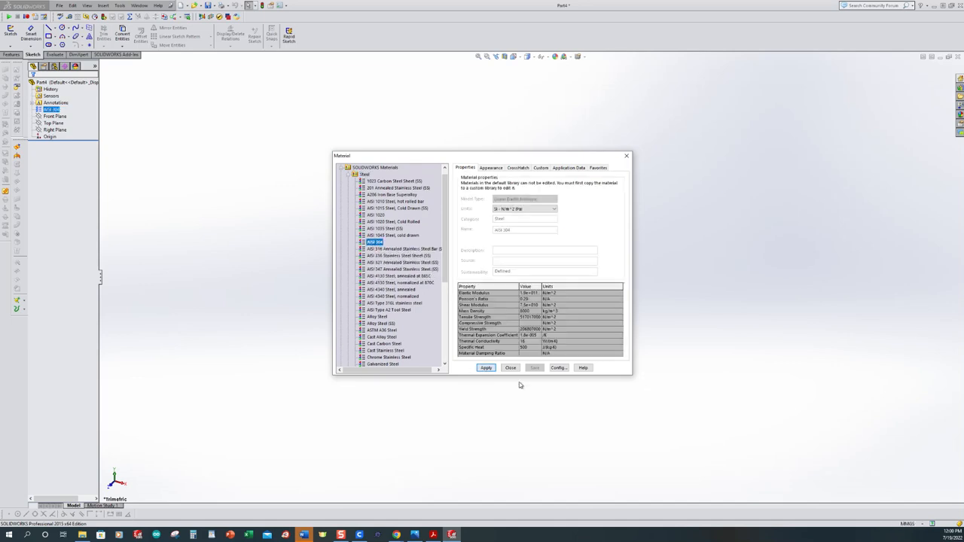
click(511, 369)
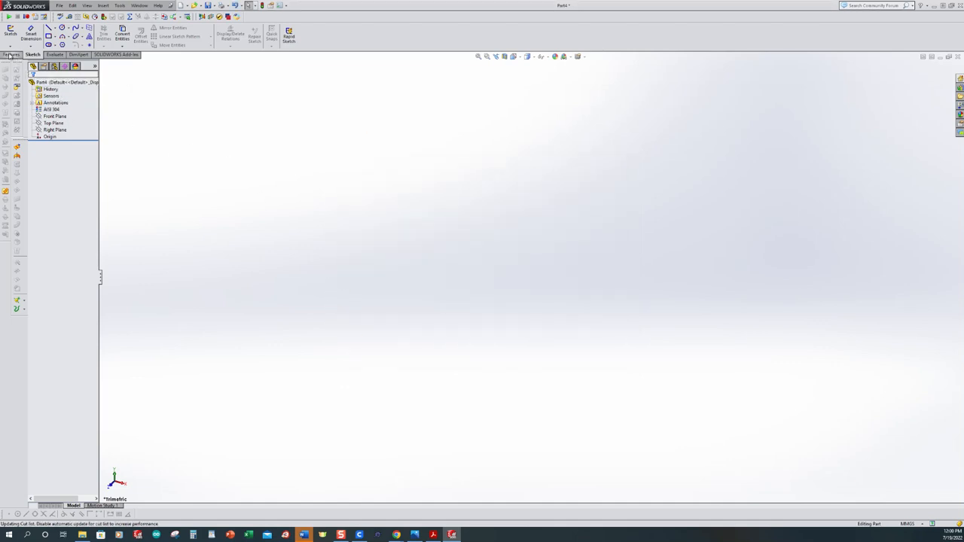
Step: Start an Extruded Boss/Base on the Top Plane and sketch a center rectangle about 125 by 81 mm at the origin
click(10, 55)
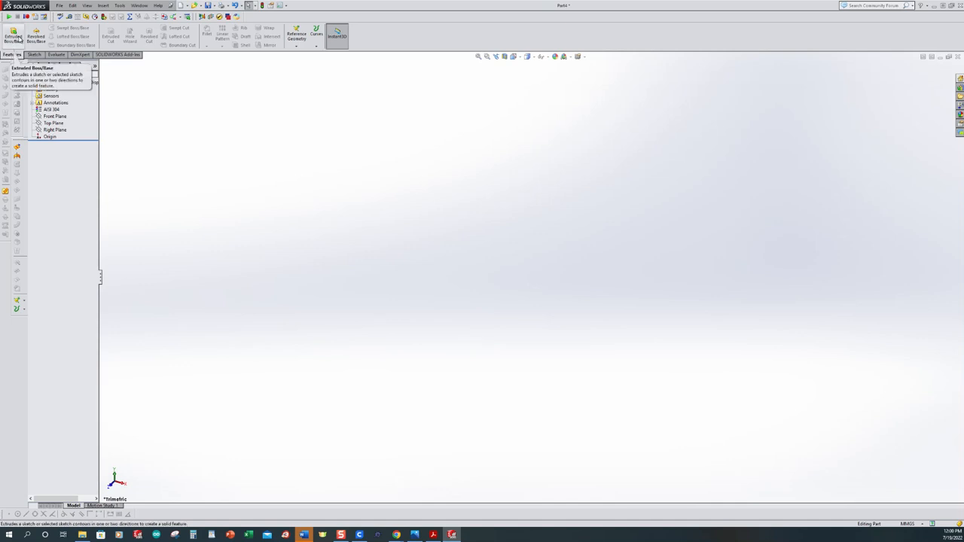
click(16, 37)
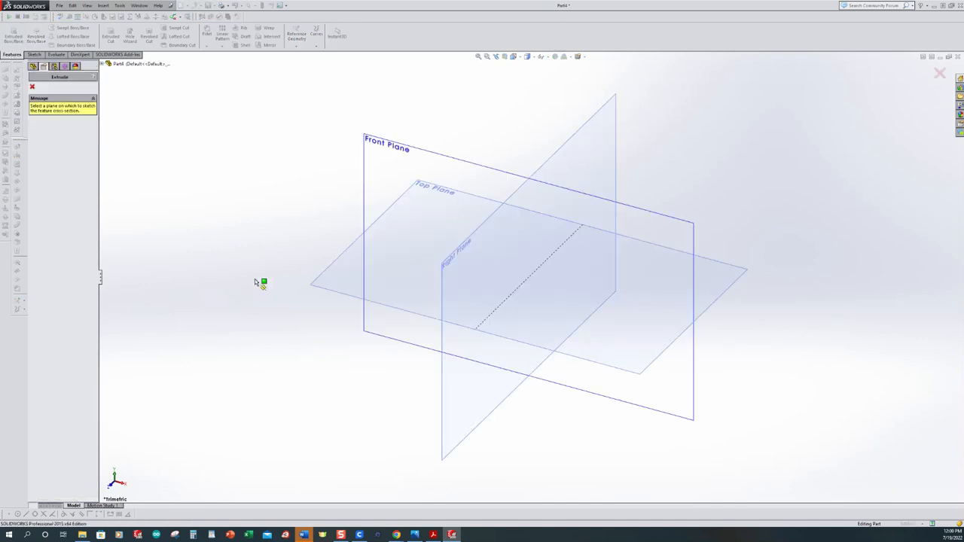
click(319, 281)
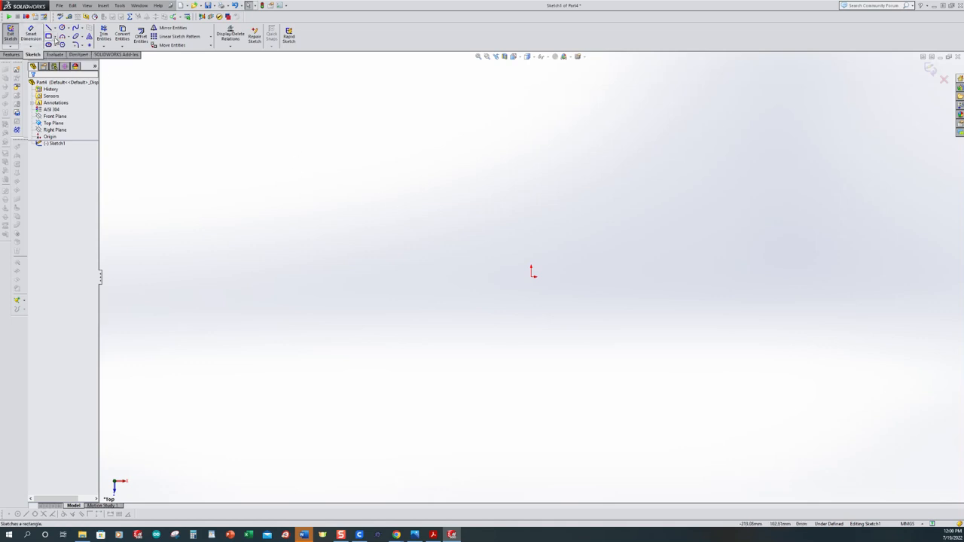
click(55, 38)
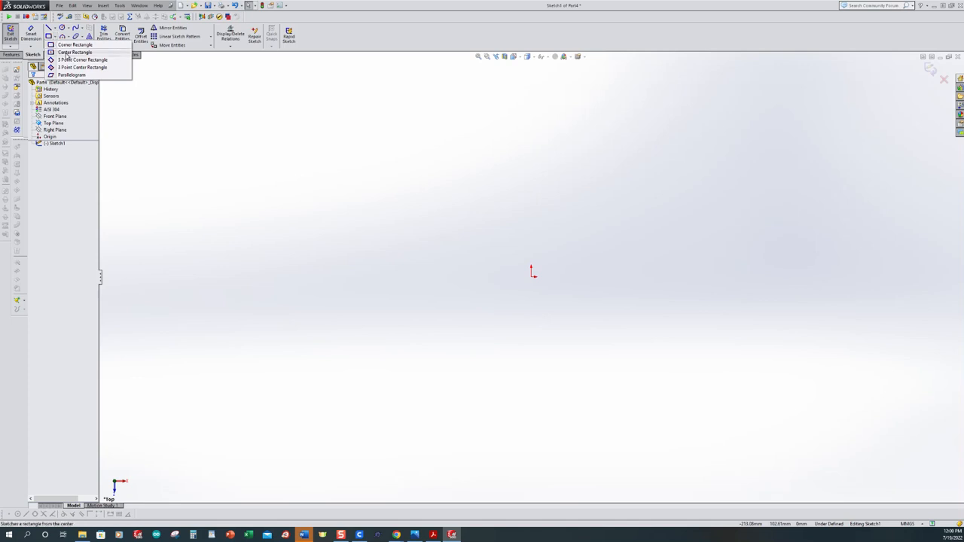
click(67, 52)
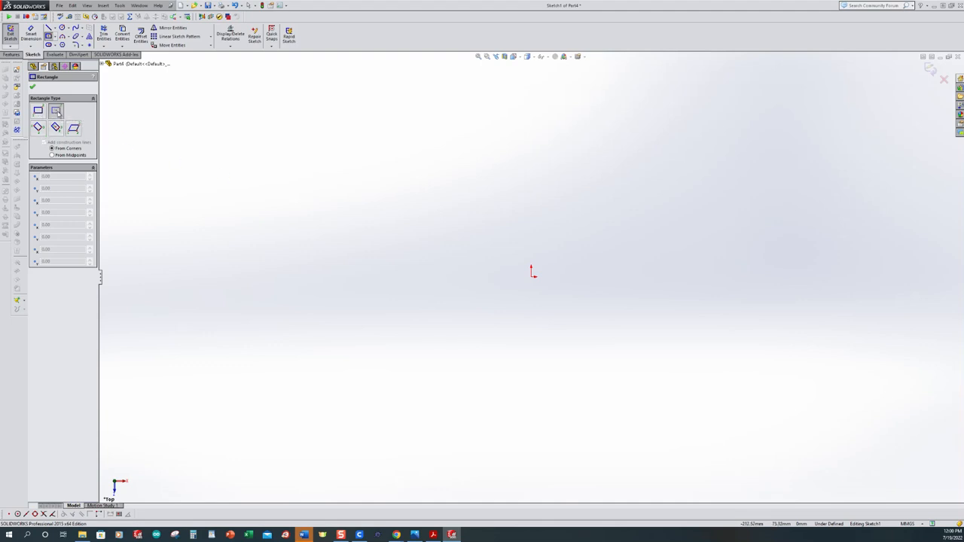
click(528, 276)
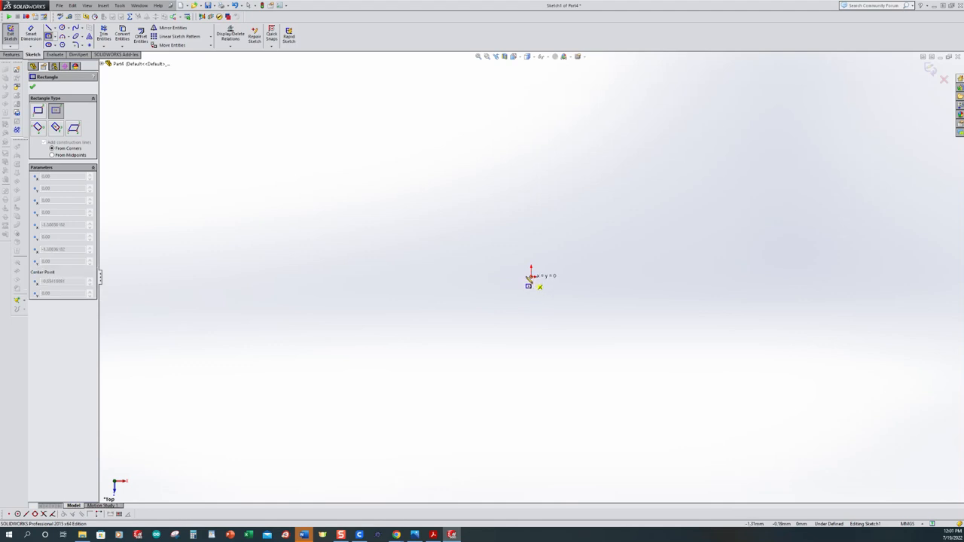
click(405, 196)
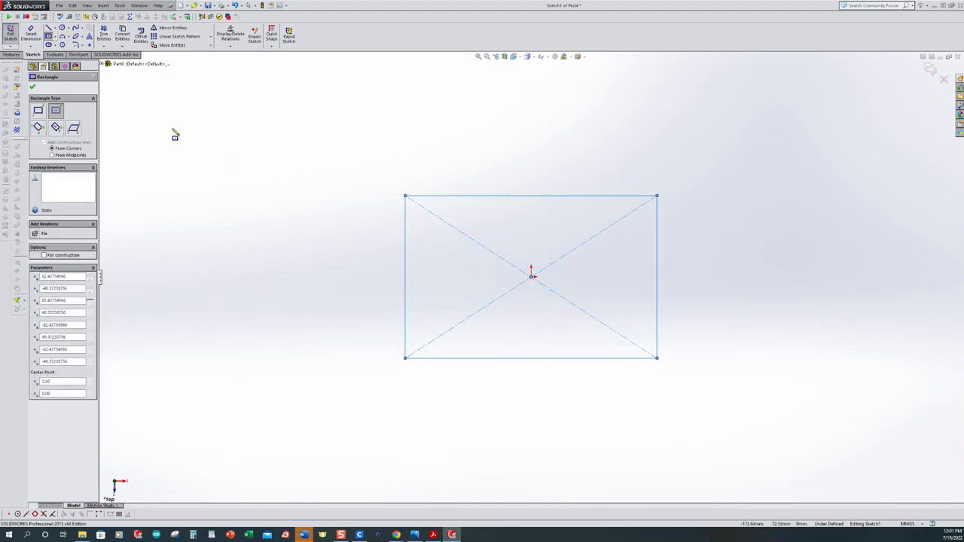
Step: Dimension the rectangle with a horizontal width of 60 mm and a vertical height of 50 mm
click(31, 34)
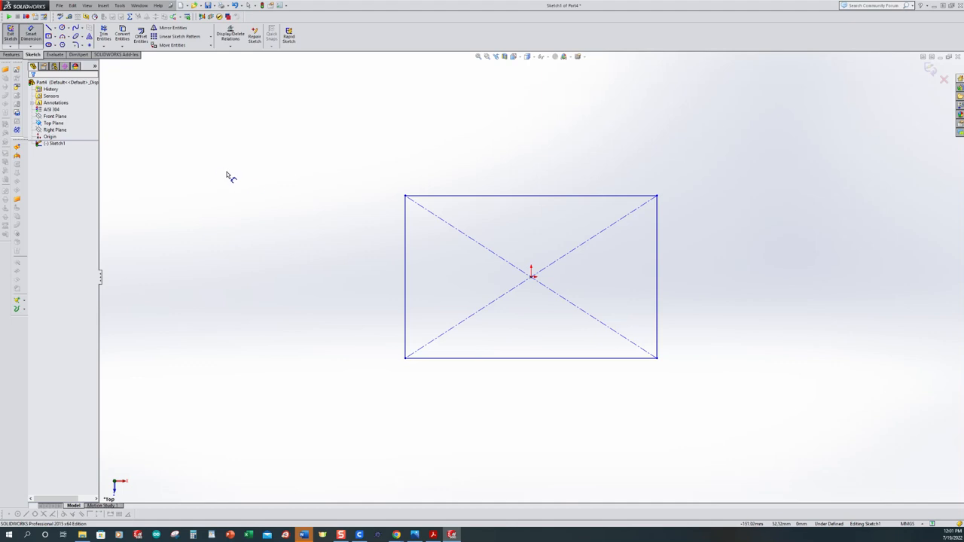
click(525, 359)
click(521, 375)
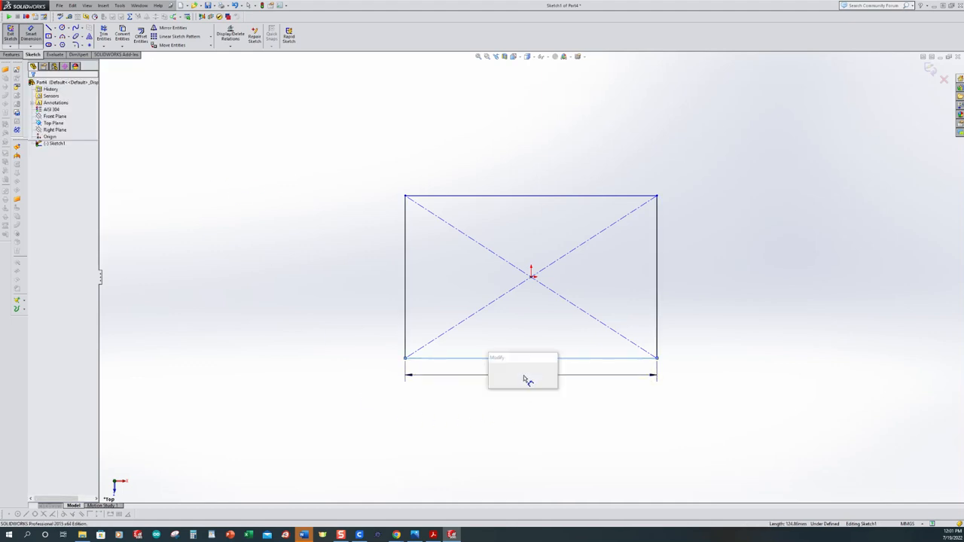
text(60)
key(Return)
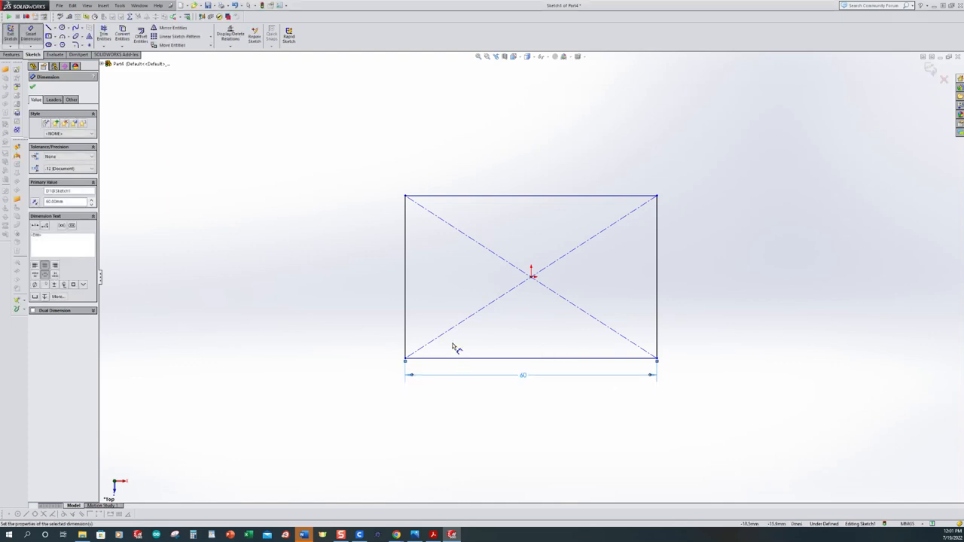
click(406, 301)
click(363, 287)
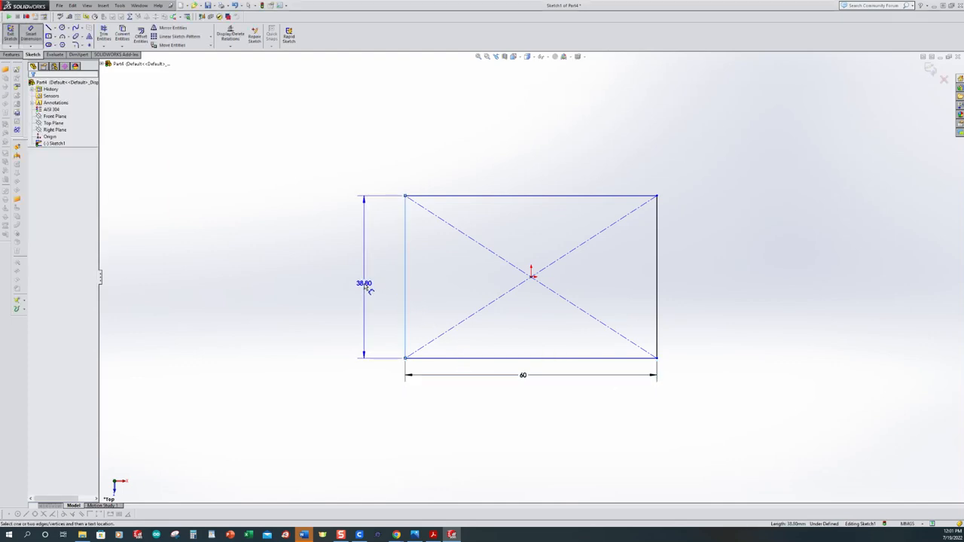
text(50)
key(Return)
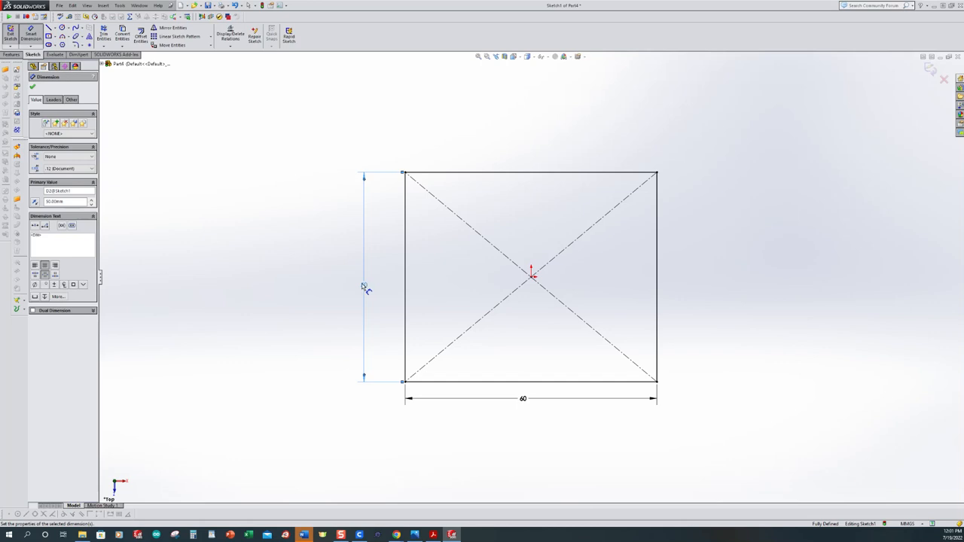
click(272, 246)
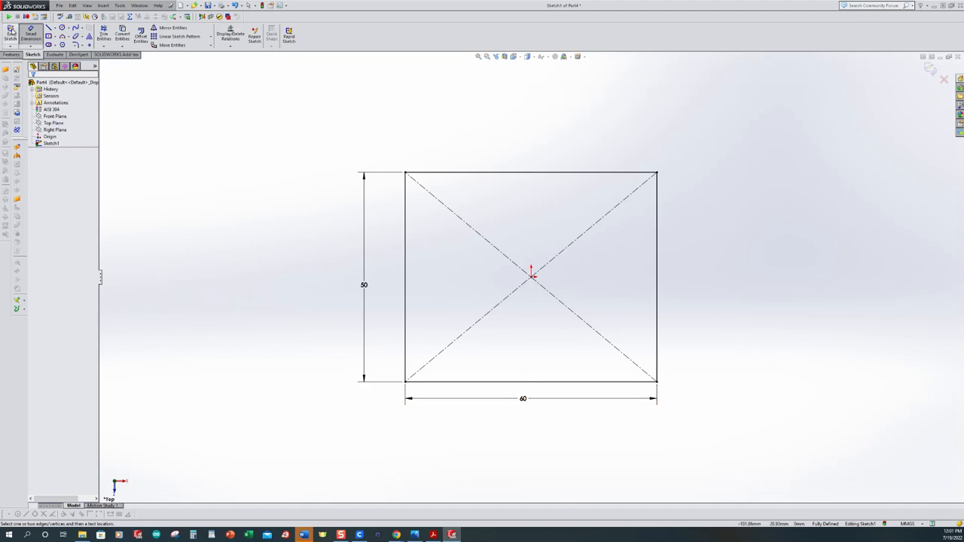
Step: Finish the sketch and extrude the rectangle as a Blind boss 10 mm thick
click(11, 33)
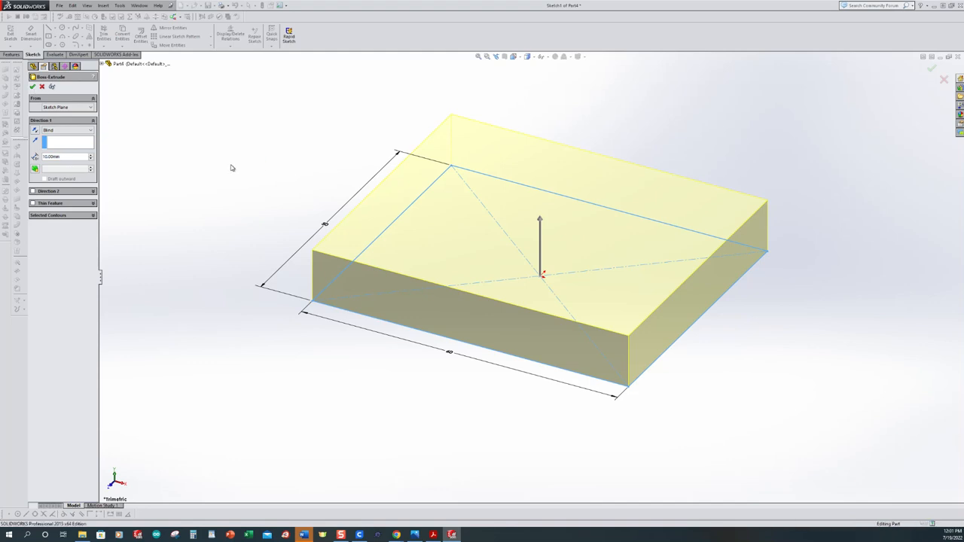
key(Return)
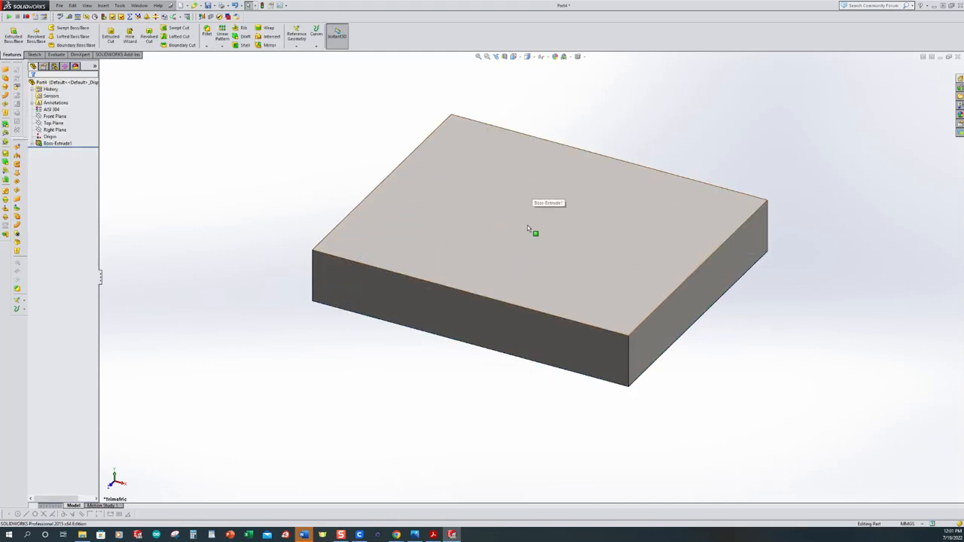
Step: Consult the PDF drawing in Adobe Acrobat, then start a boss sketch on the plate's top face with a full-width corner rectangle about 12 mm deep along the back edge
click(434, 536)
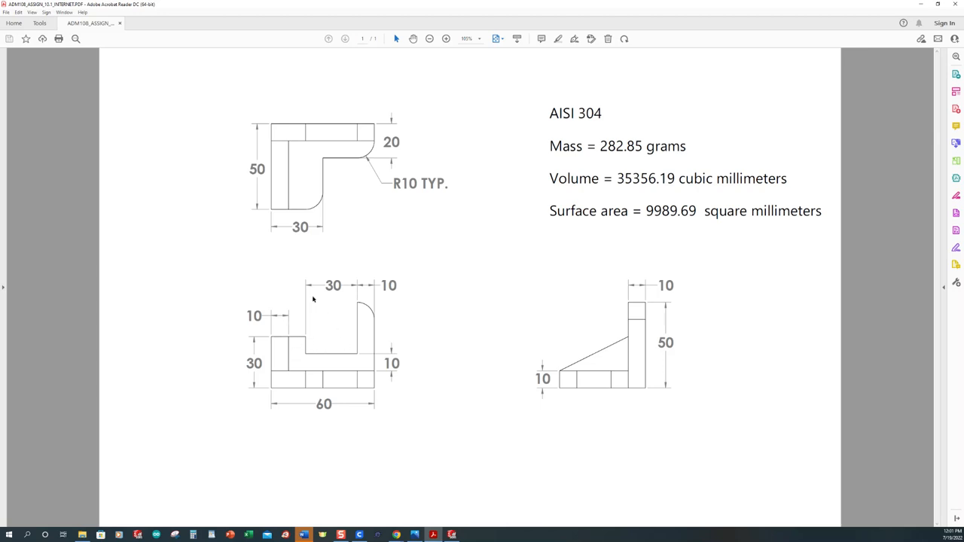
click(452, 535)
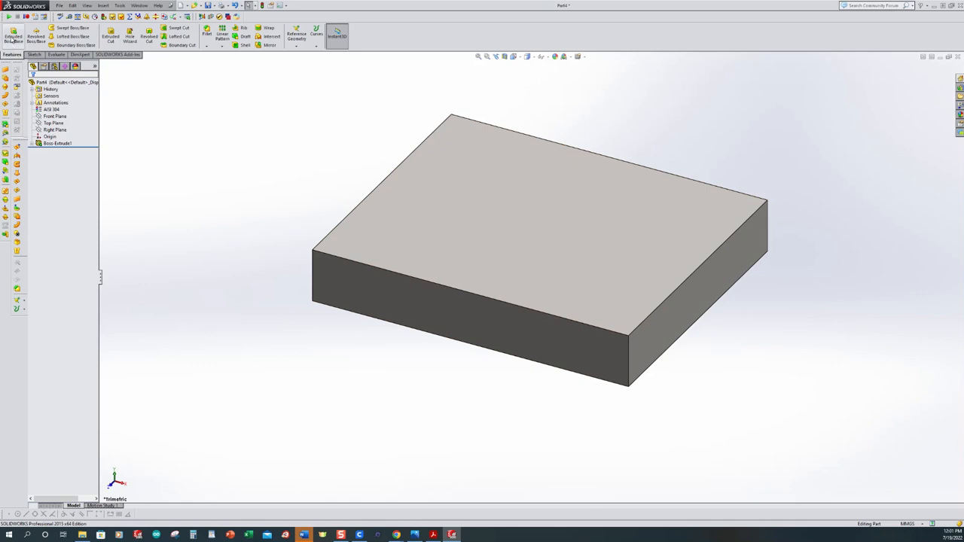
click(13, 38)
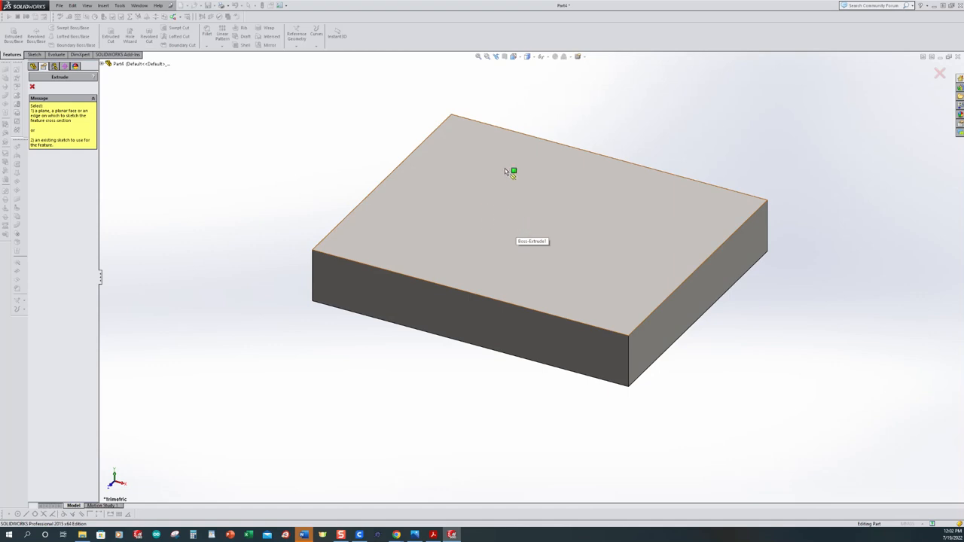
click(539, 197)
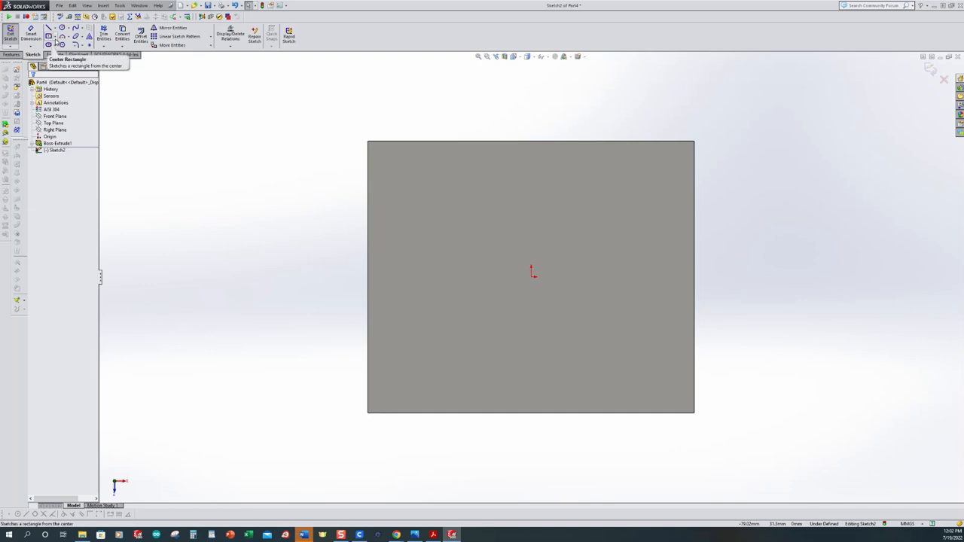
click(55, 39)
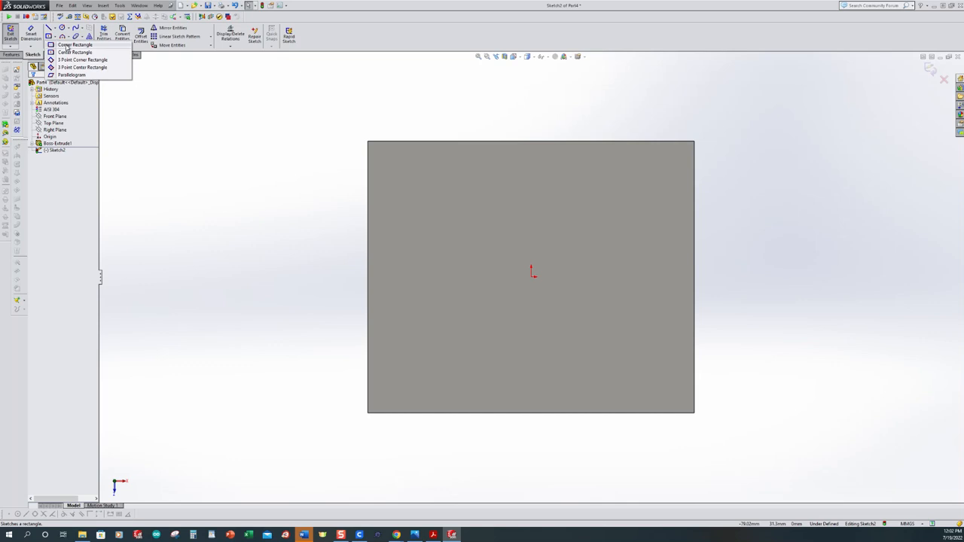
click(66, 46)
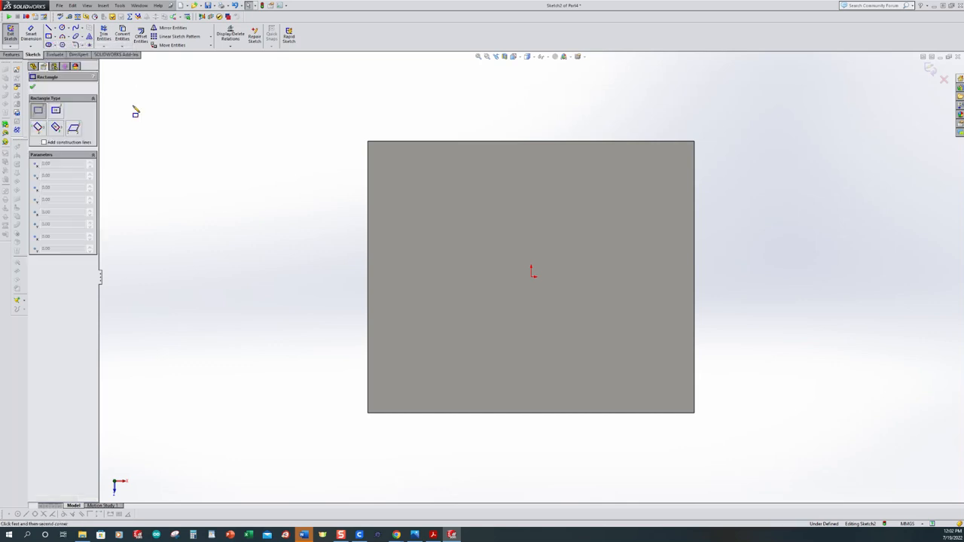
click(367, 142)
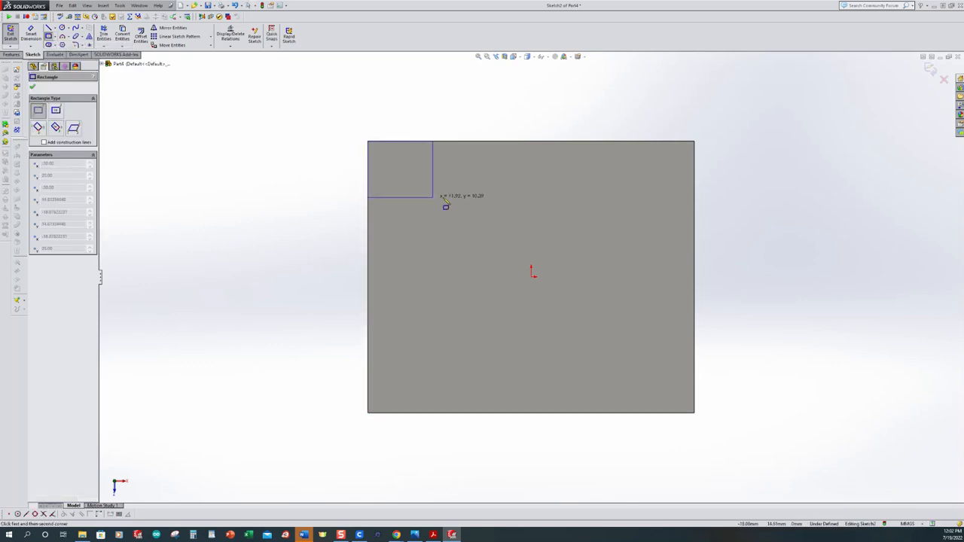
click(693, 207)
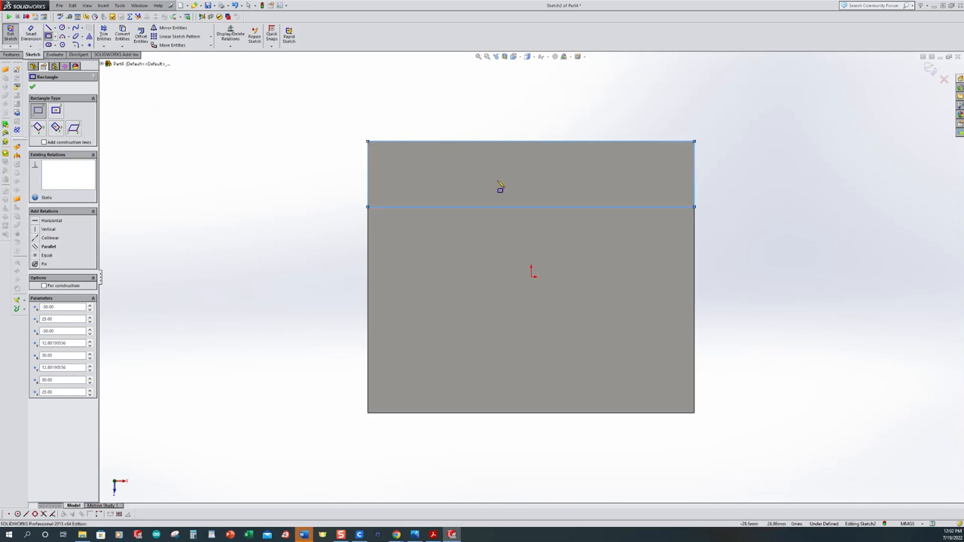
Step: Dimension the depth of the rectangle along the plate's back edge to 10 mm
click(36, 36)
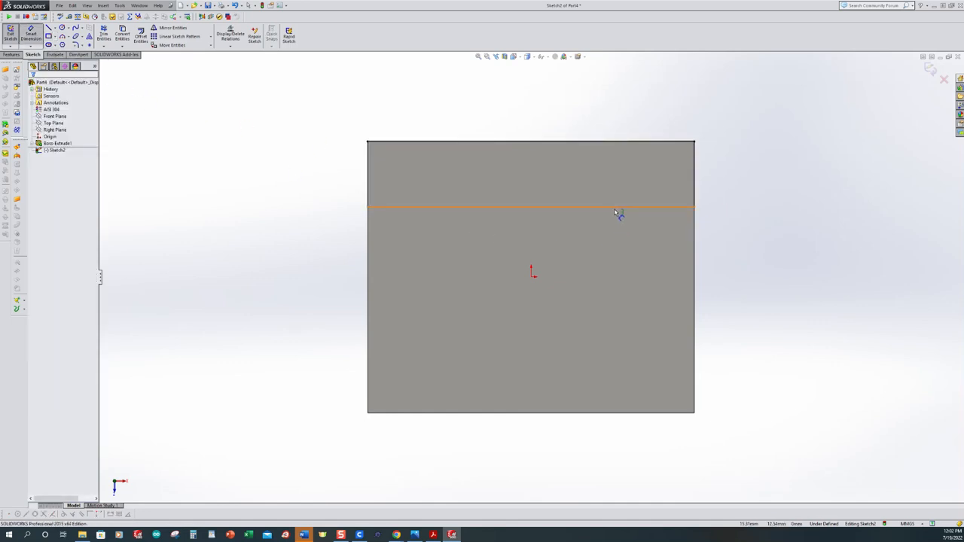
click(696, 194)
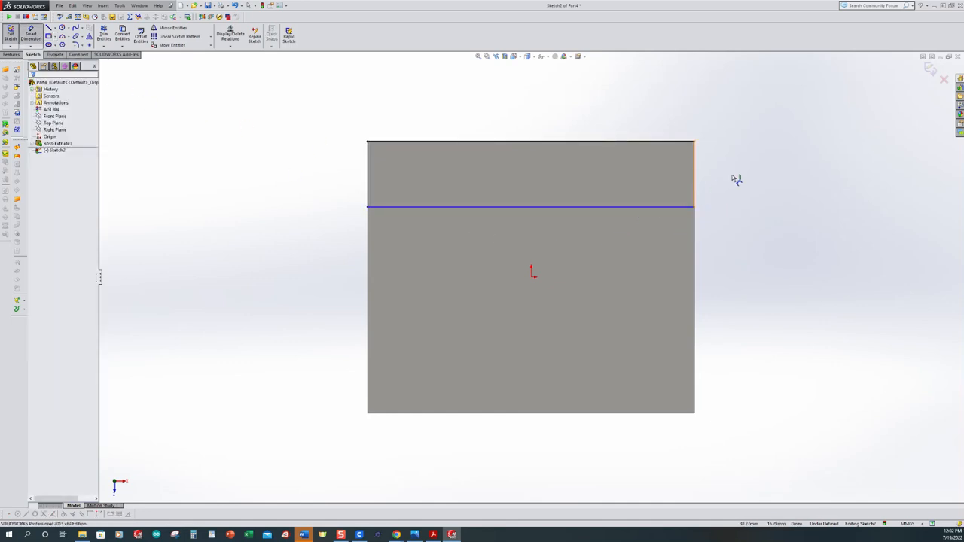
click(735, 175)
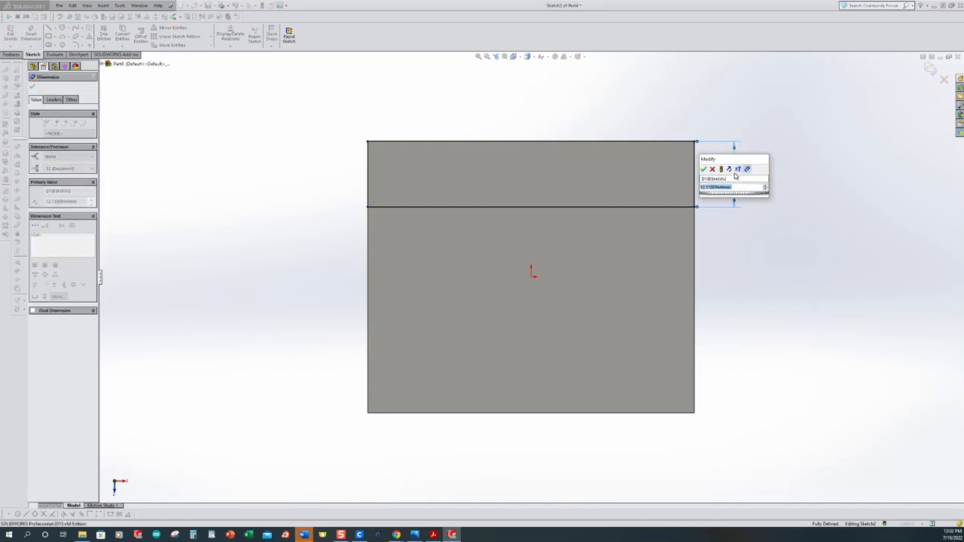
key(Return)
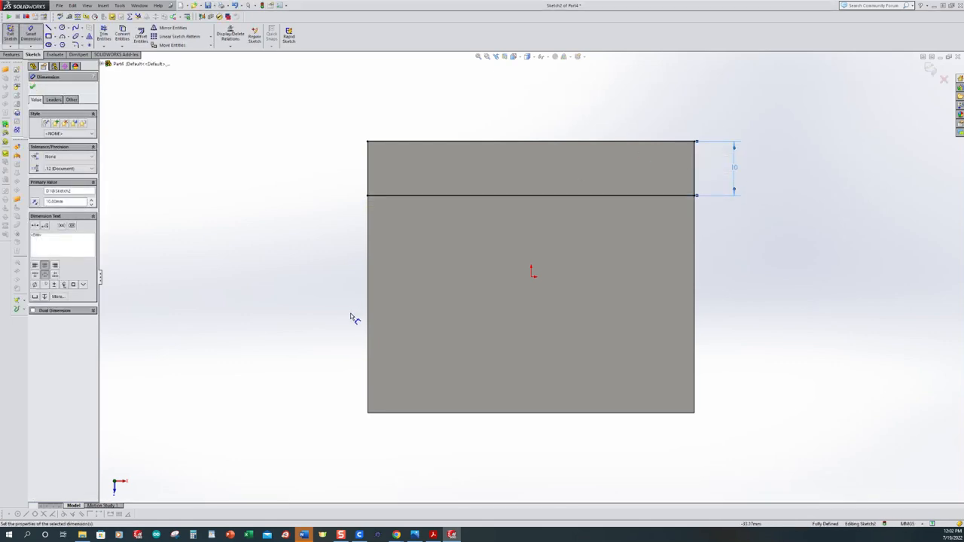
middle_drag(348, 318, 314, 187)
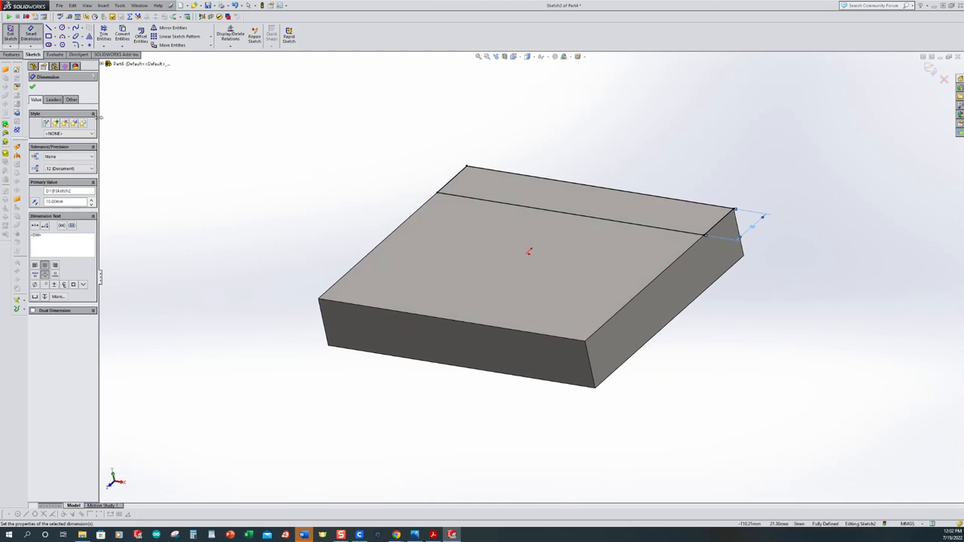
Step: Finish the sketch and extrude the strip along the plate's back edge as a Blind boss 40 mm high, merged with the plate
click(10, 33)
click(11, 36)
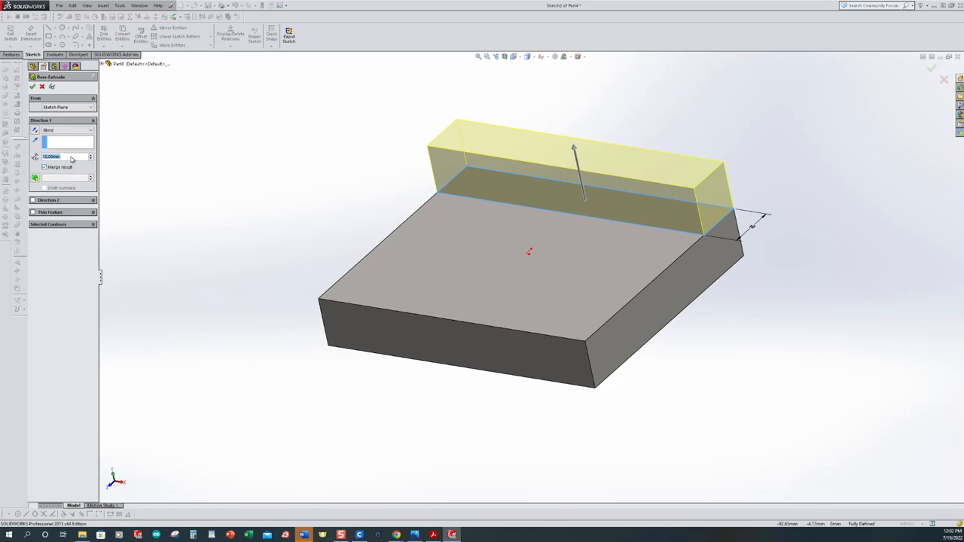
text(40)
key(Return)
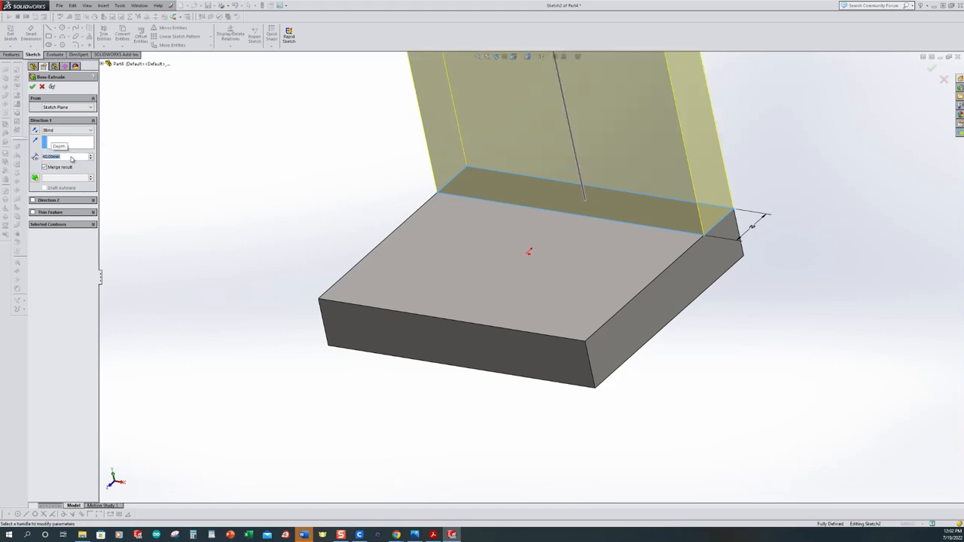
scroll(221, 264, up, 4)
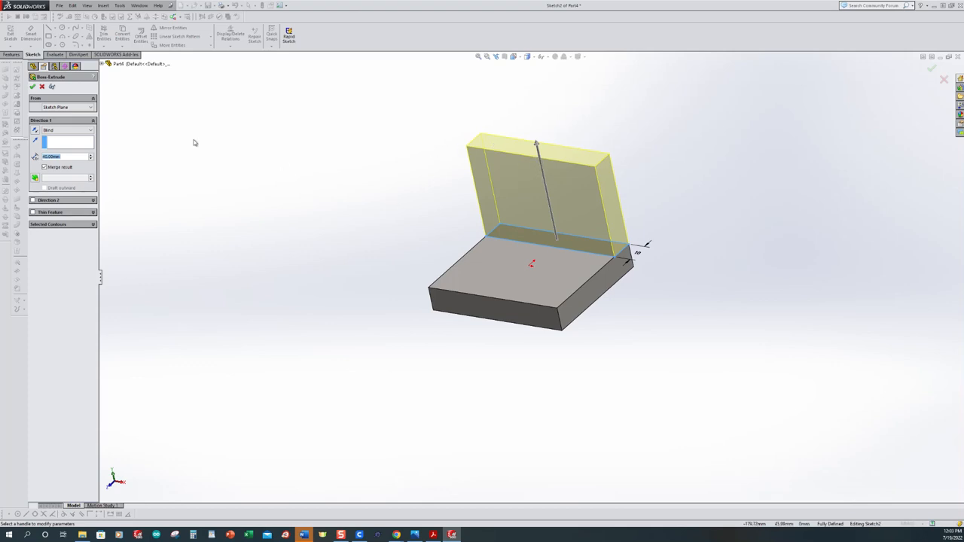
click(33, 86)
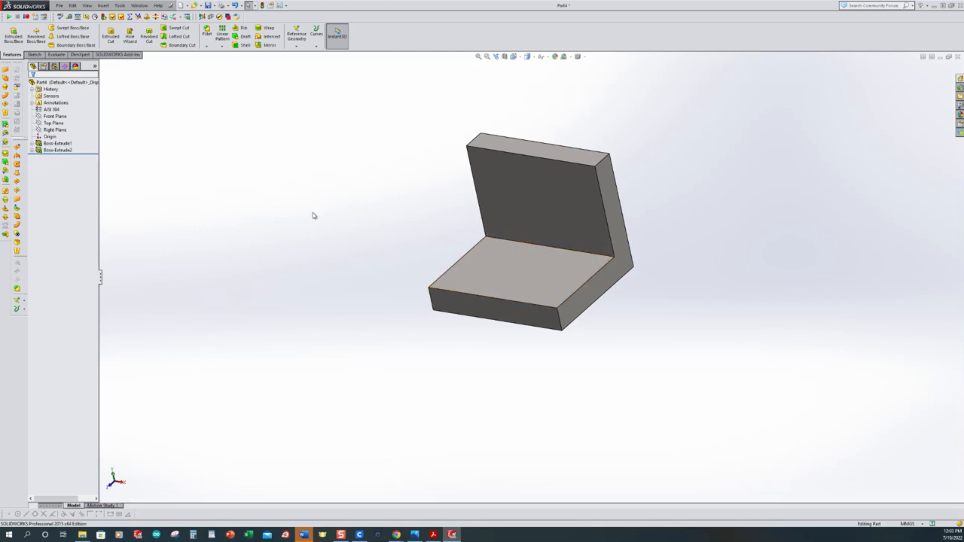
Step: Consult the PDF drawing in Adobe Acrobat, then return to SOLIDWORKS and start an Extruded Cut sketch on the back wall's front face
click(433, 535)
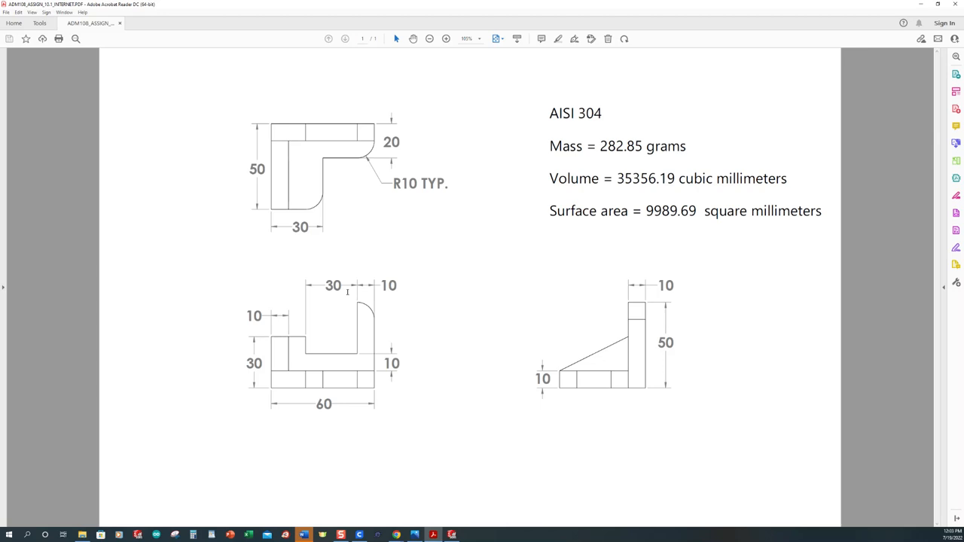
click(452, 536)
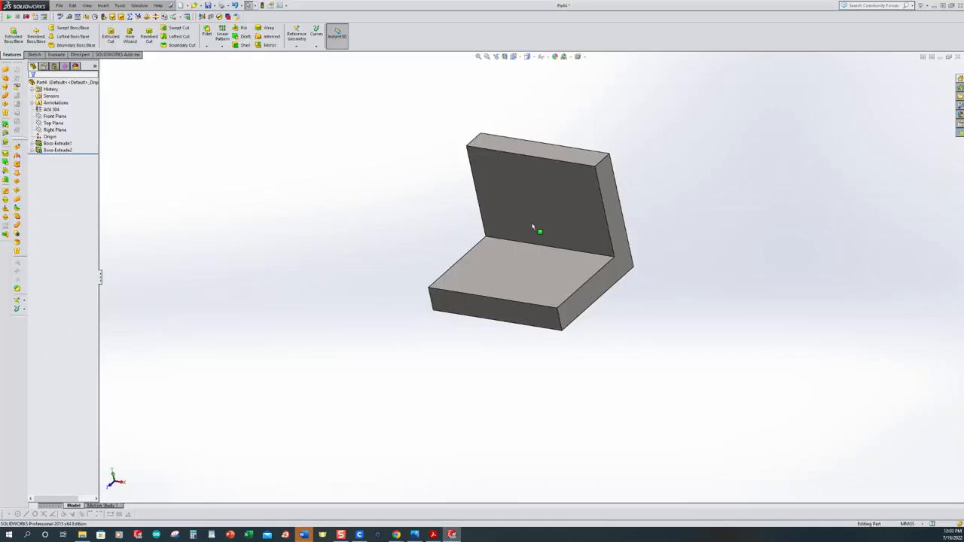
key(ctrl+7)
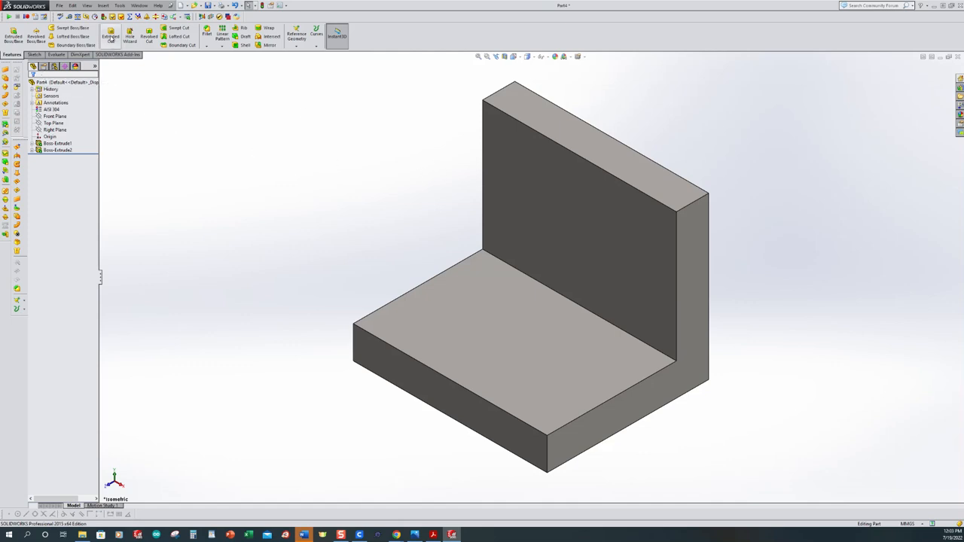
click(110, 37)
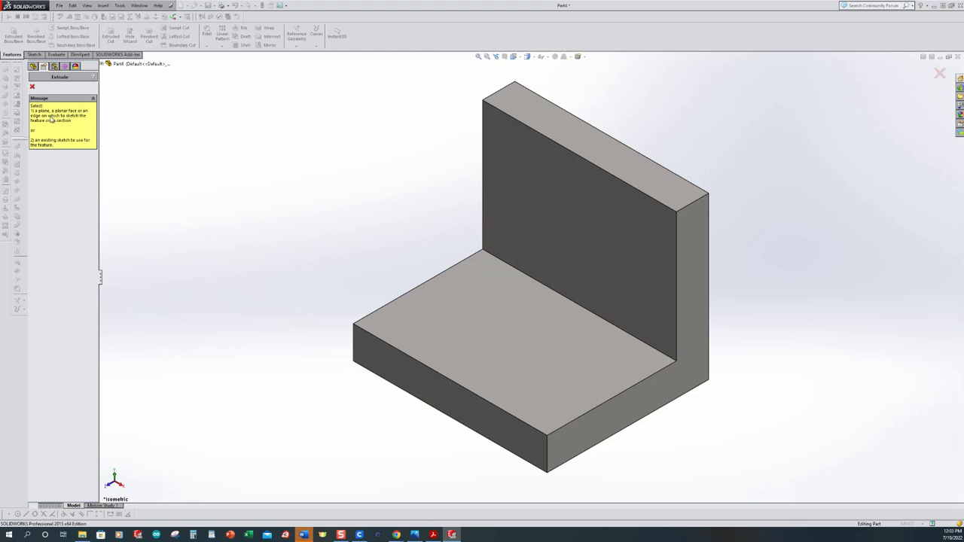
click(572, 197)
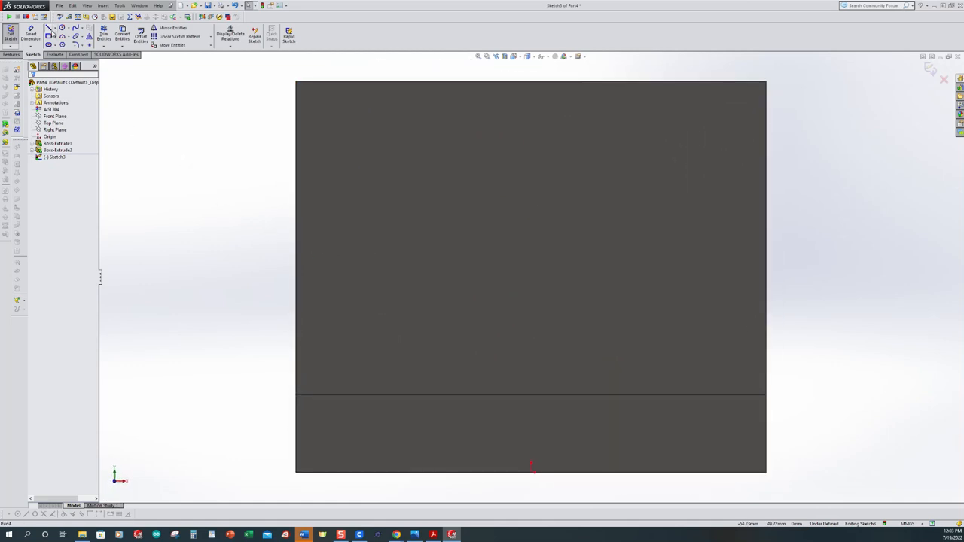
Step: Sketch an open stepped line profile from the wall's left edge, about 19 mm across, down, across, and up to the top edge about 16 mm from the right edge
click(49, 29)
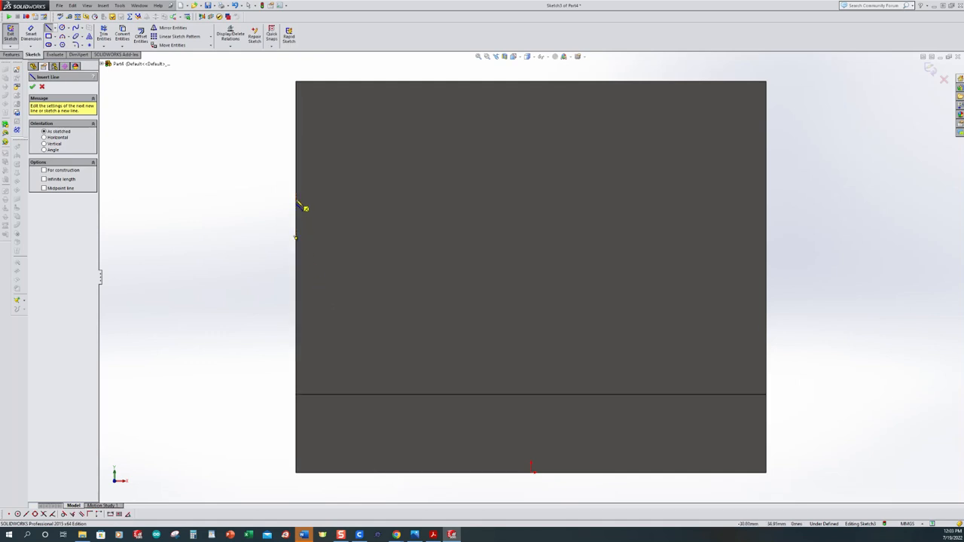
click(298, 201)
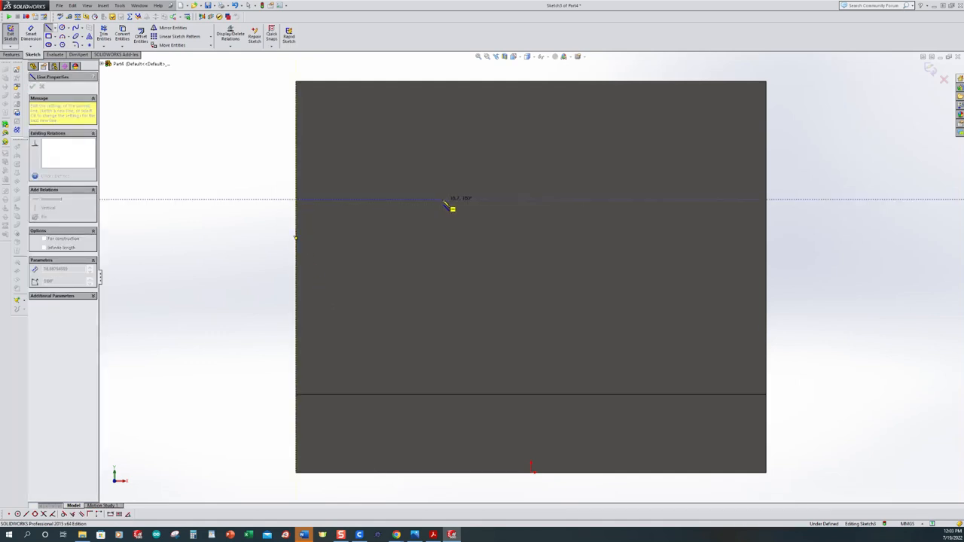
click(443, 200)
click(443, 314)
click(639, 315)
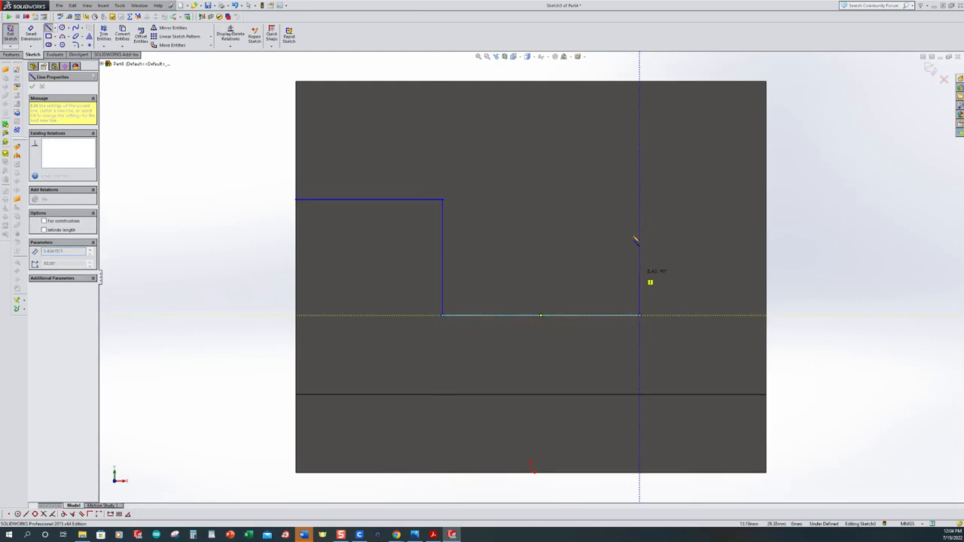
click(639, 82)
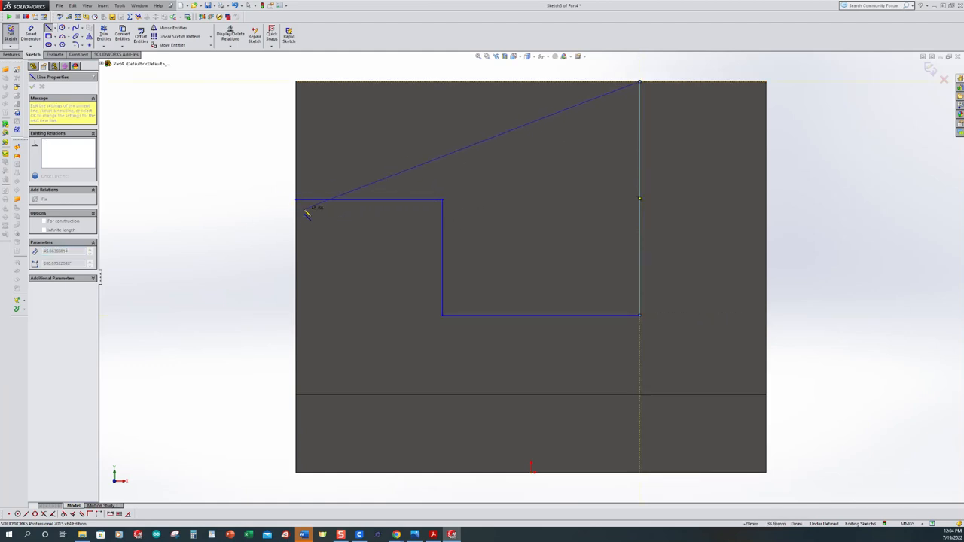
key(Escape)
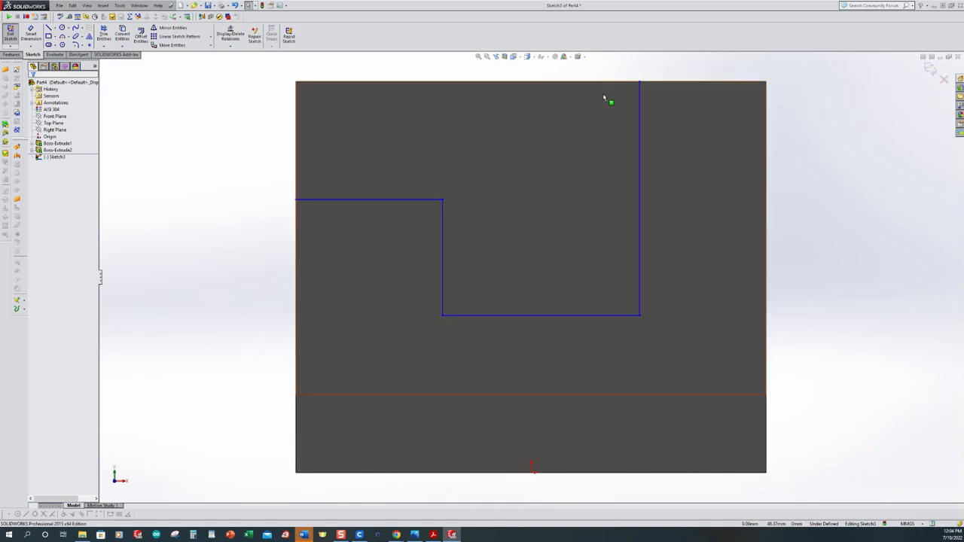
Step: Dimension the profile's long vertical line 10 mm from the wall's right edge
click(30, 46)
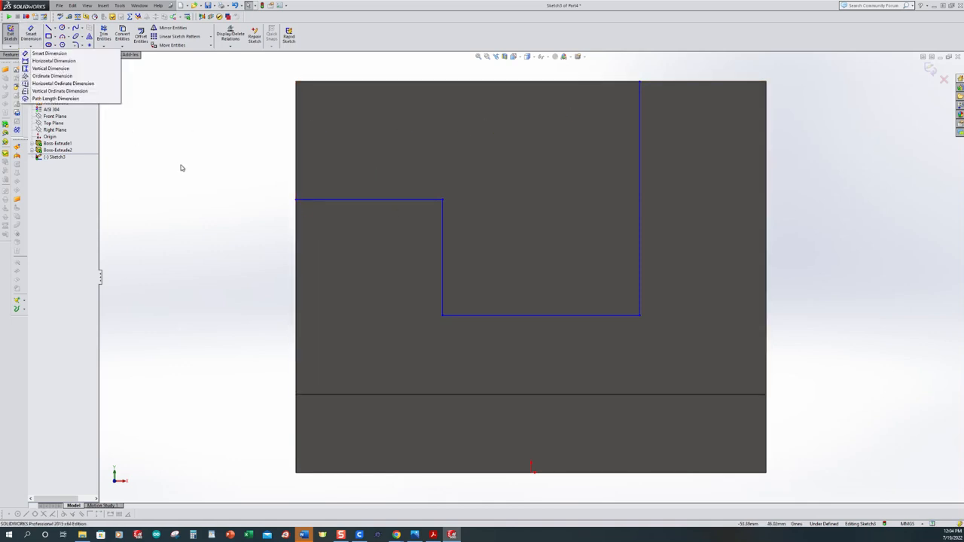
click(49, 53)
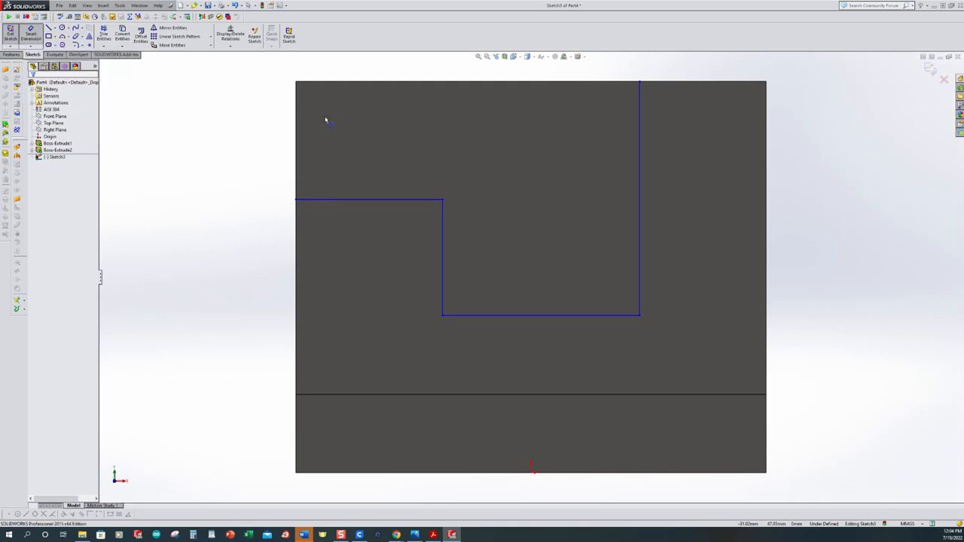
click(639, 159)
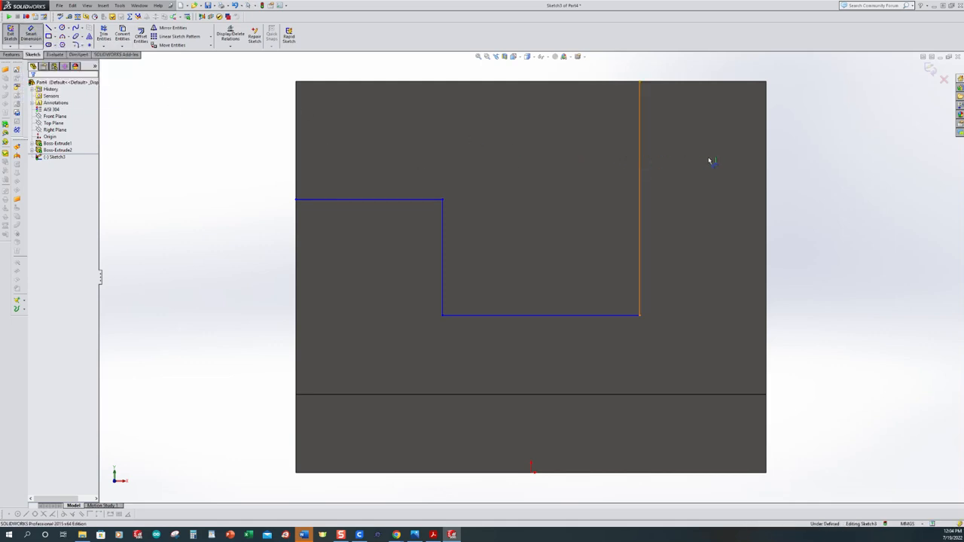
click(764, 167)
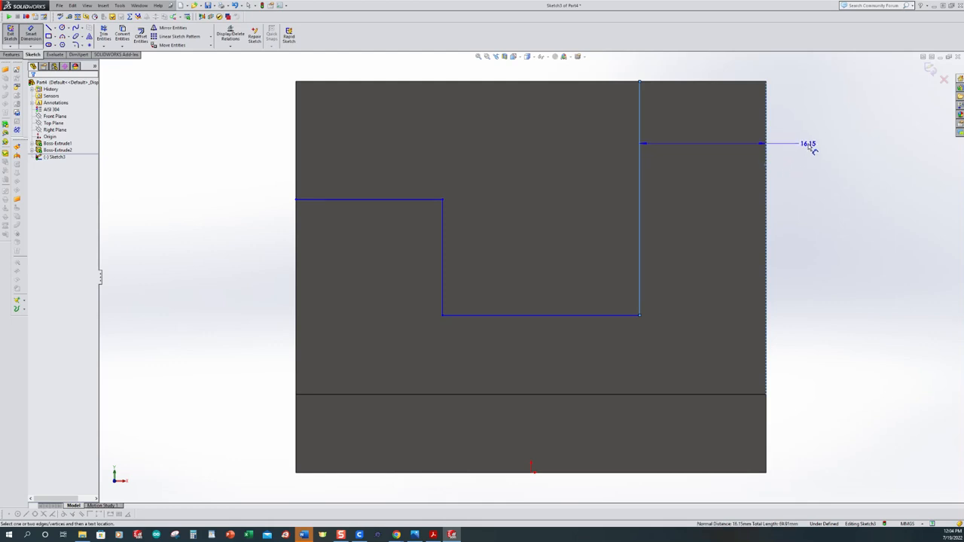
click(809, 140)
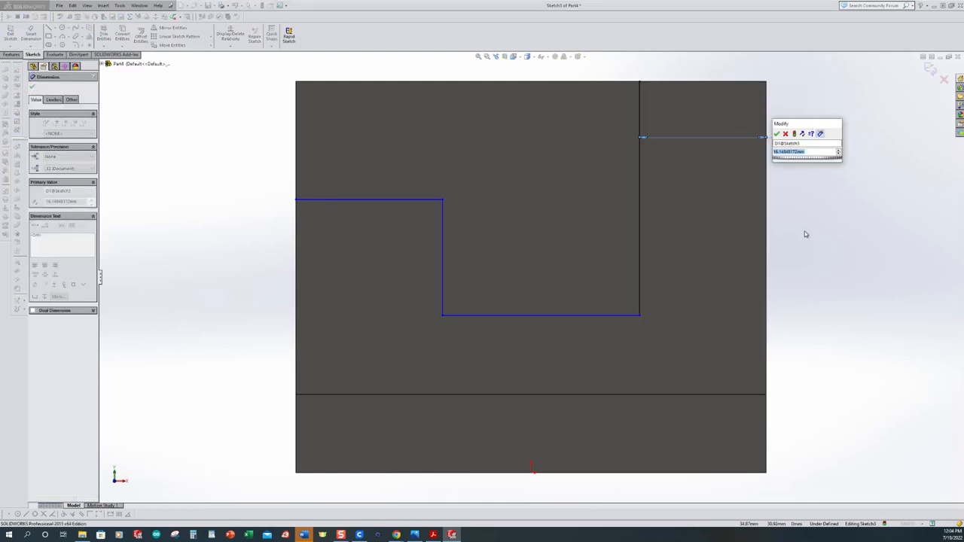
text(10)
key(Return)
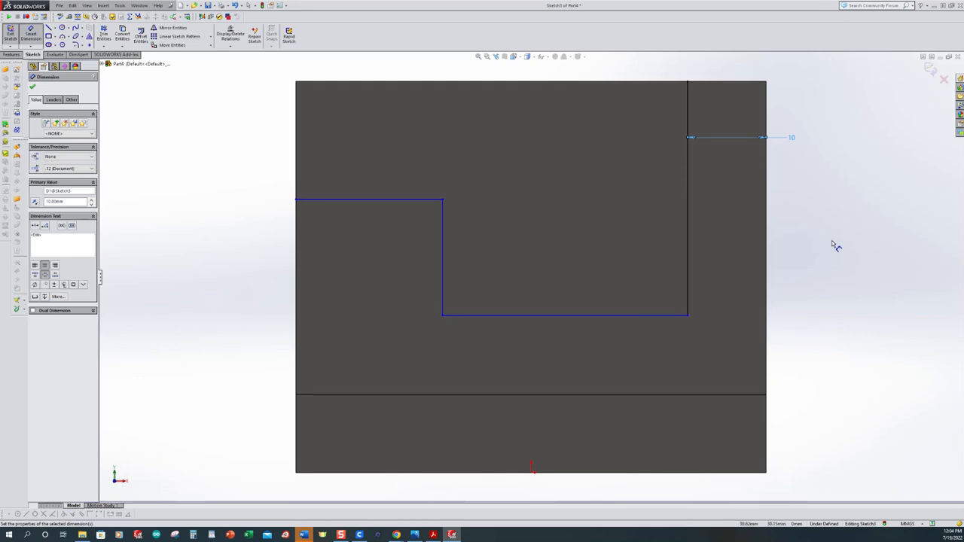
Step: Dimension the profile's lower horizontal line 10 mm above the base plate's top edge, checking the PDF drawing
click(682, 395)
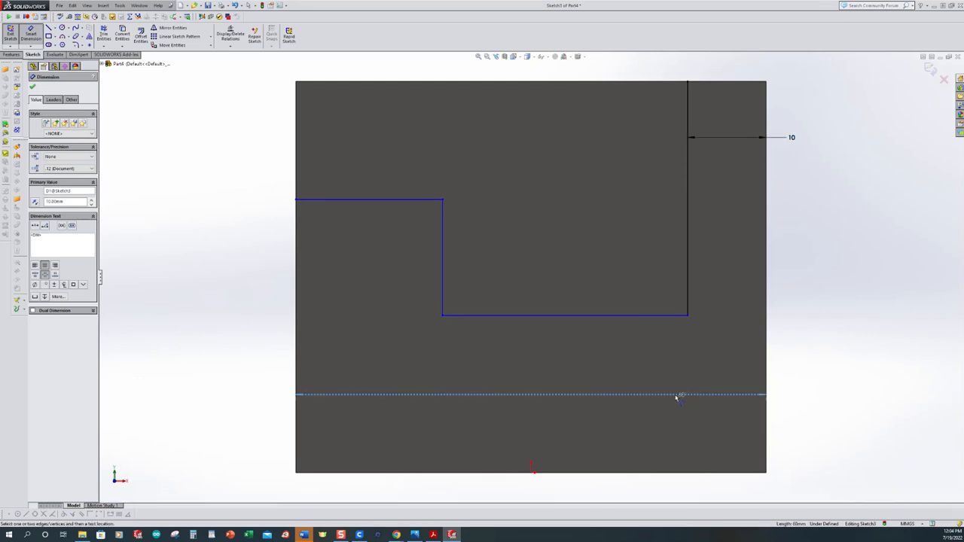
click(648, 315)
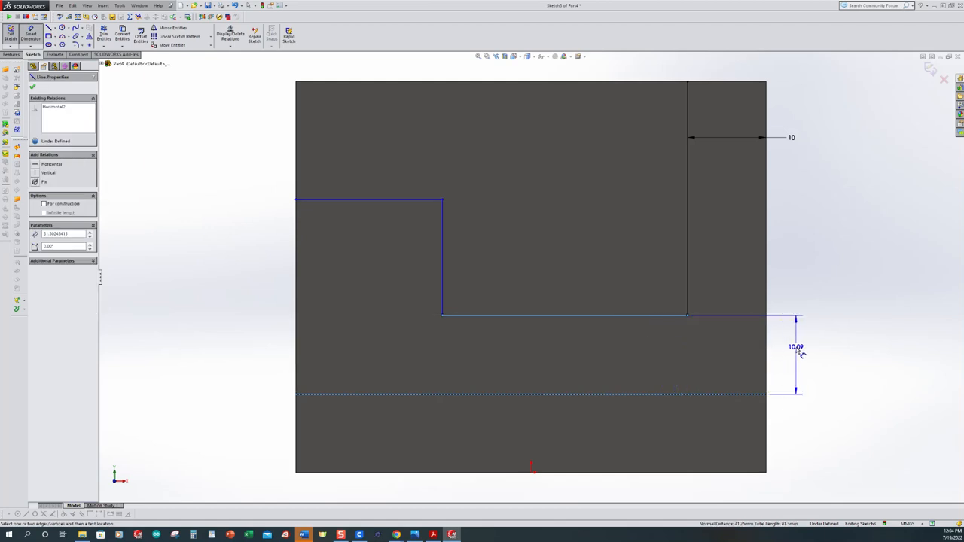
click(796, 345)
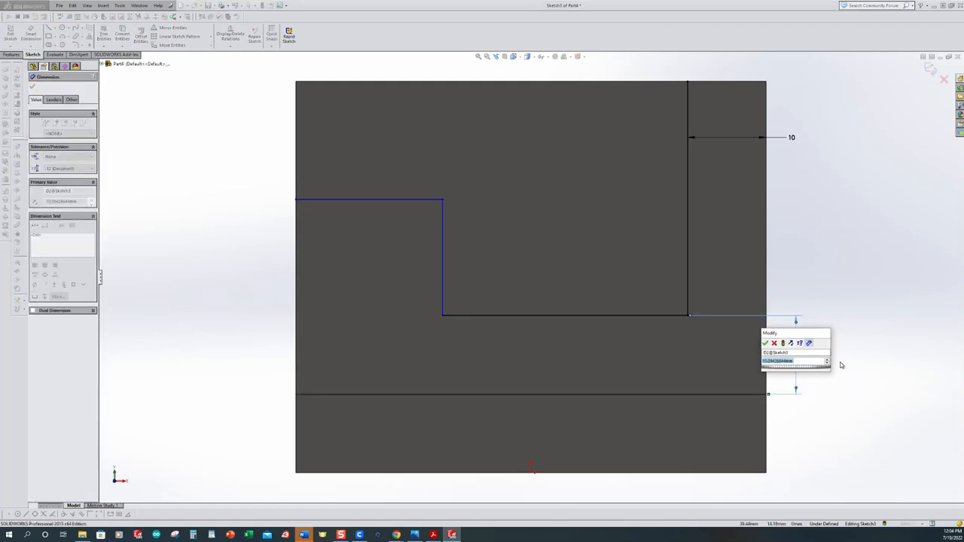
click(433, 534)
click(432, 534)
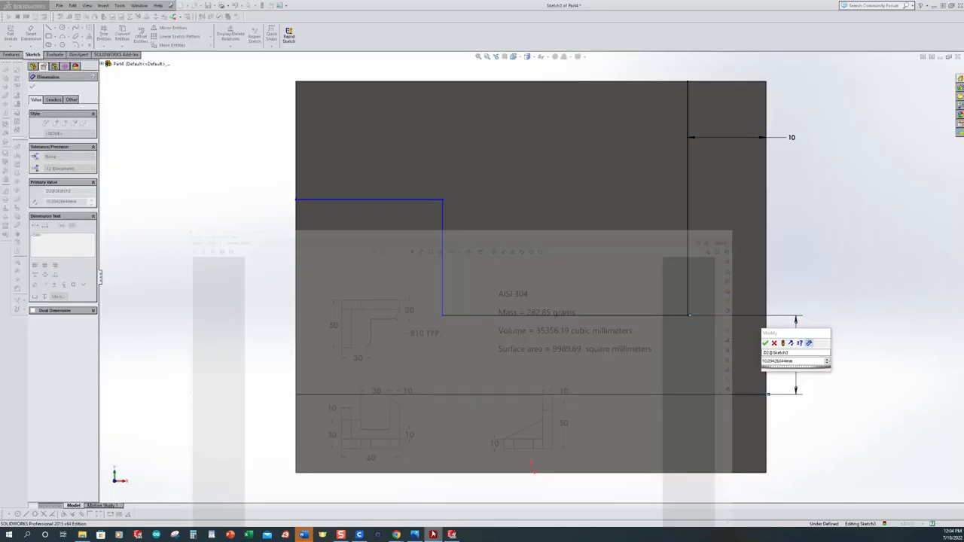
text(10)
key(Return)
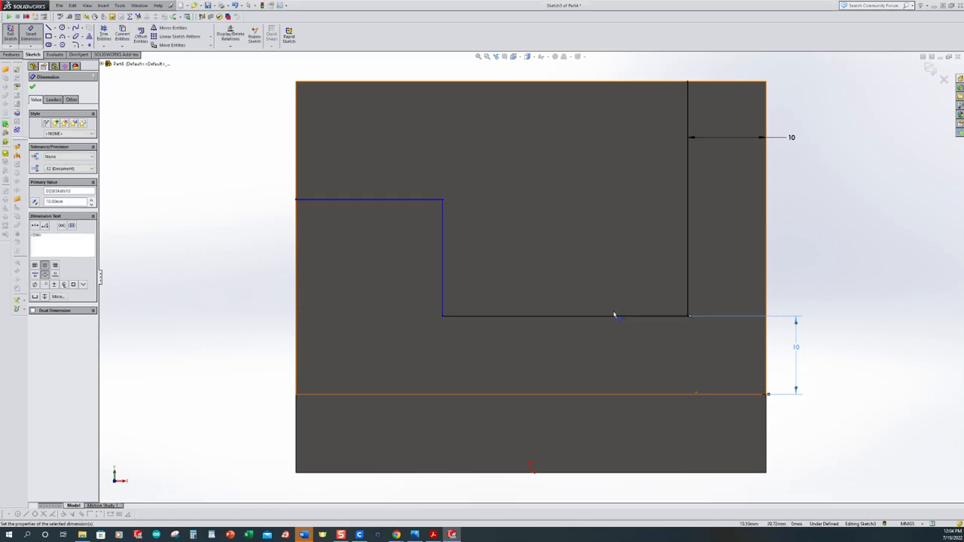
Step: Dimension the length of the profile's lower horizontal line to 30 mm
click(585, 316)
click(575, 144)
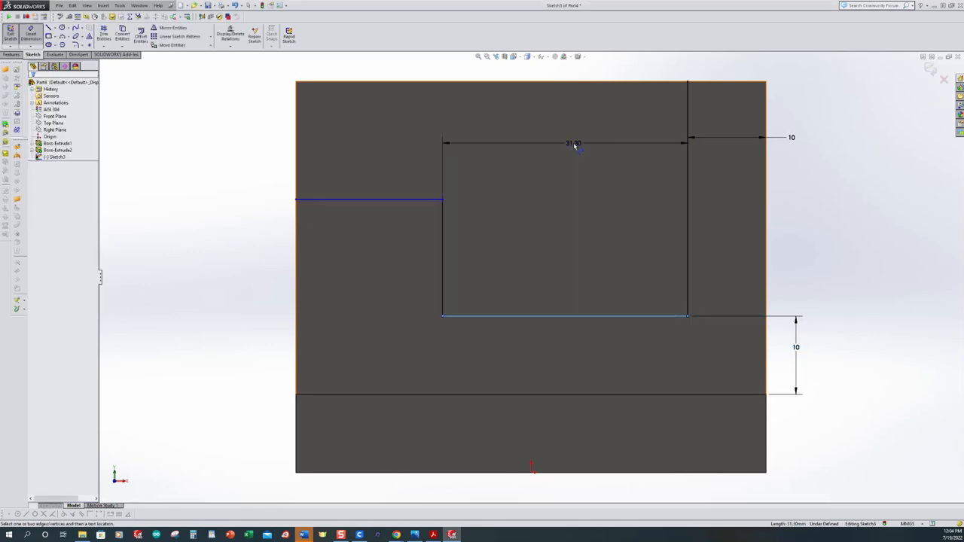
text(10)
key(Return)
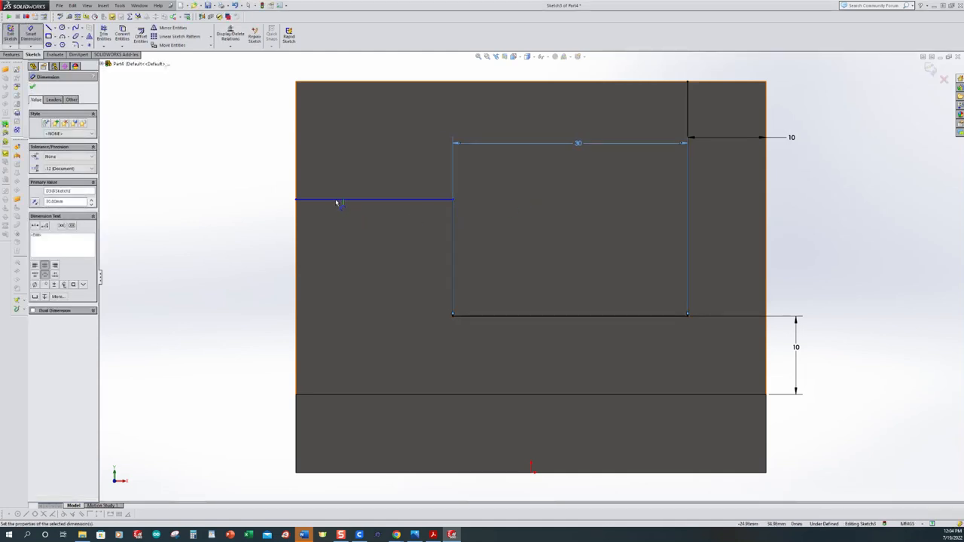
Step: Dimension the profile's upper-left horizontal line 30 mm above the part's bottom edge
click(364, 200)
click(377, 473)
click(386, 200)
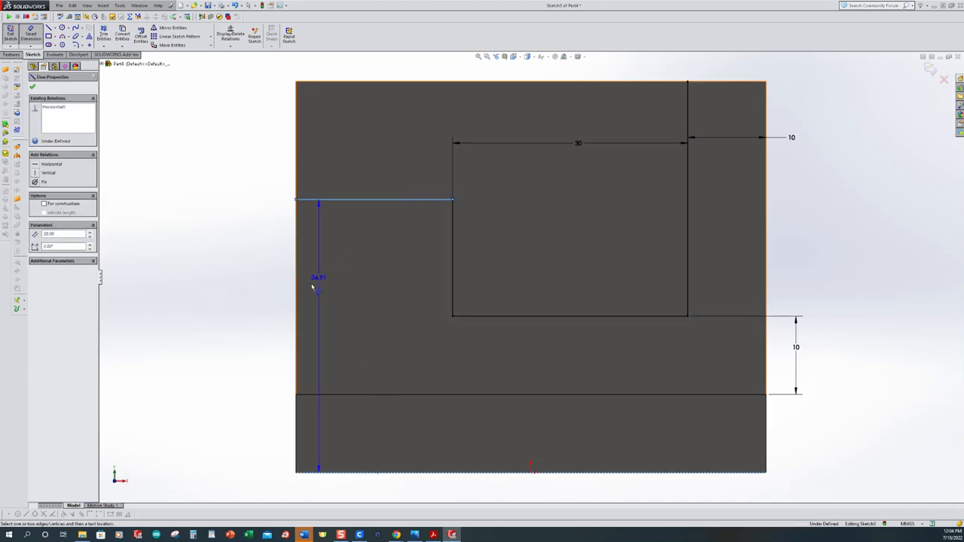
click(255, 283)
key(Return)
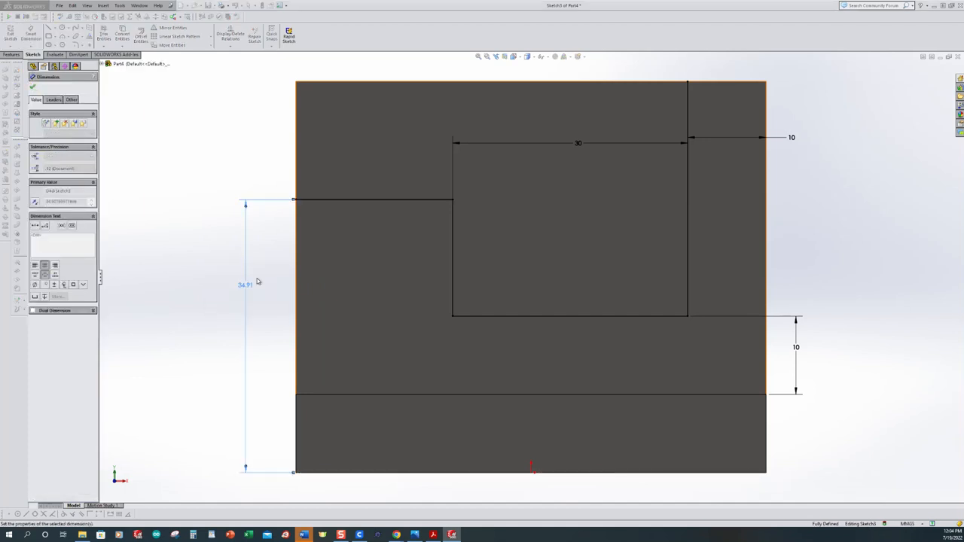
Step: Reposition the horizontal 30 mm and 10 mm dimensions above the wall's top edge
scroll(742, 310, up, 2)
click(815, 260)
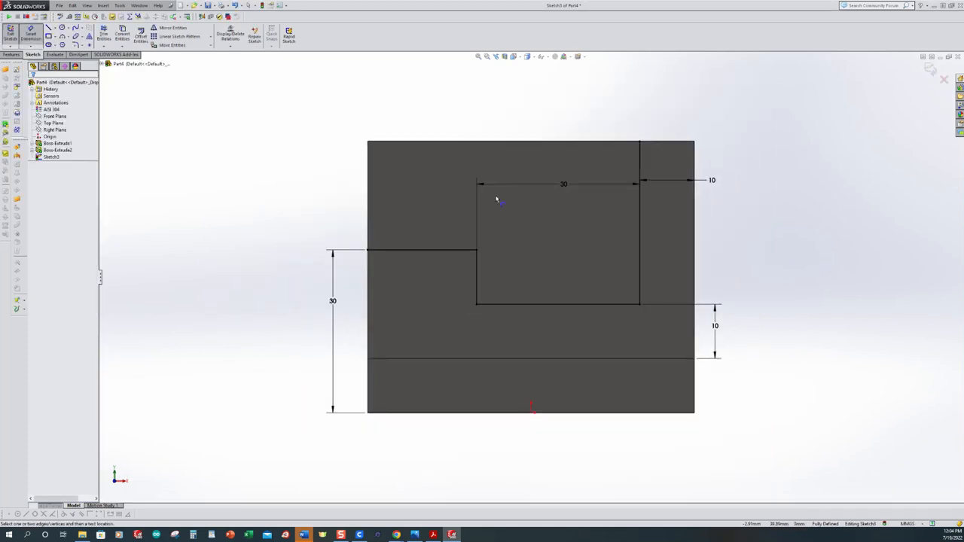
drag(573, 186, 555, 115)
drag(709, 180, 704, 126)
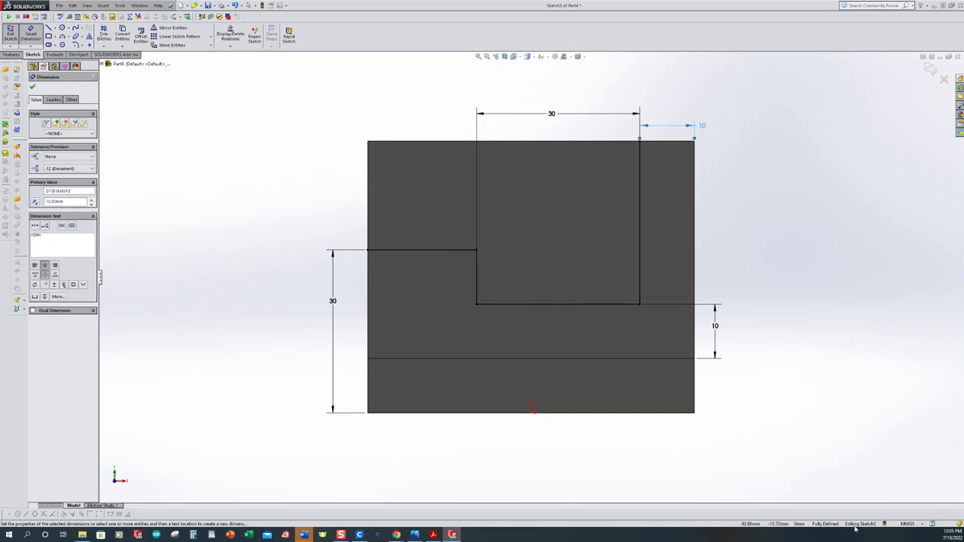
Step: Cut the stepped profile out of the back wall with an extruded cut set to Through All in both directions, ending in isometric view
middle_drag(792, 379, 751, 418)
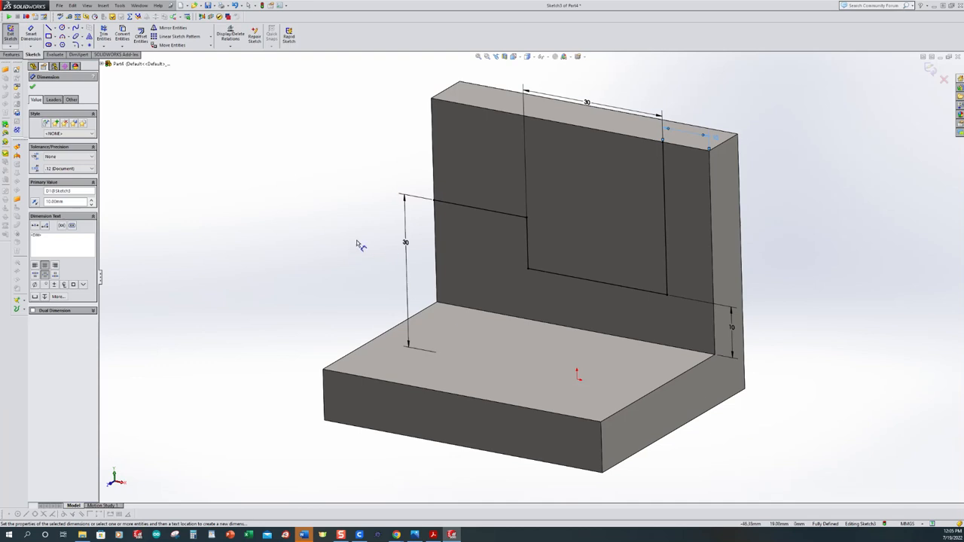
click(11, 36)
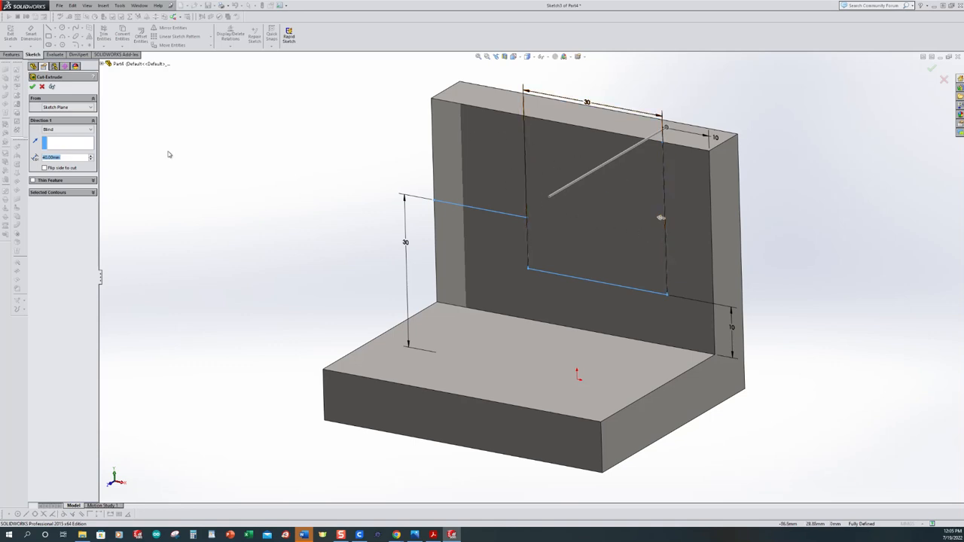
click(64, 130)
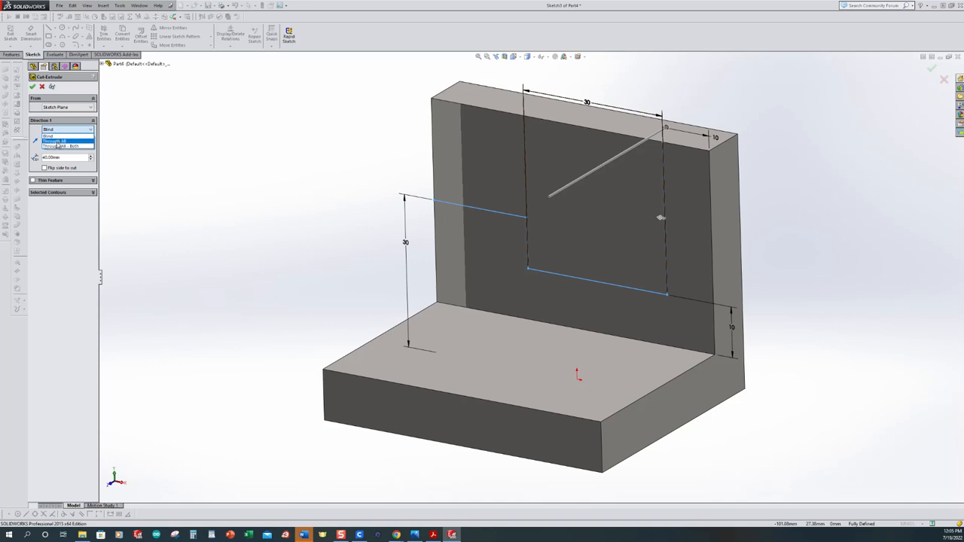
click(58, 143)
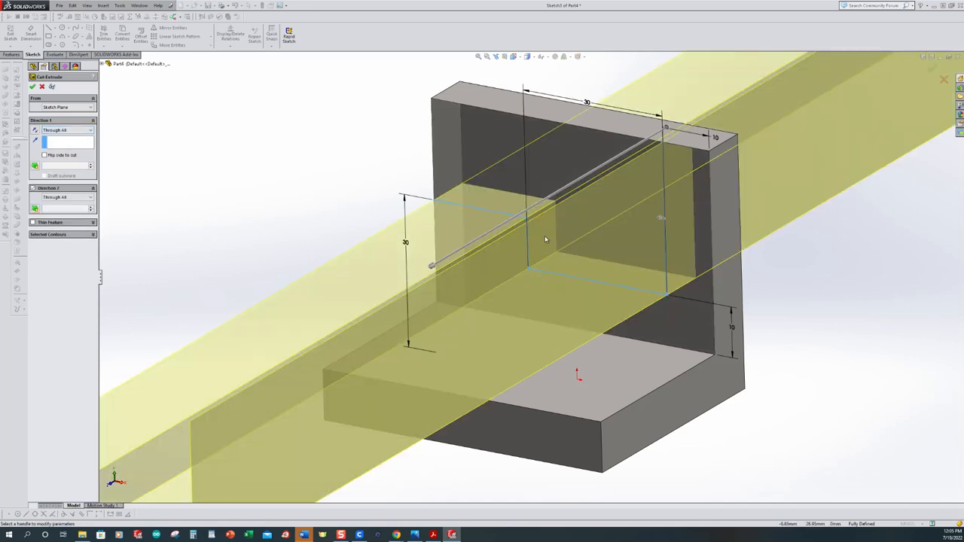
scroll(507, 214, up, 2)
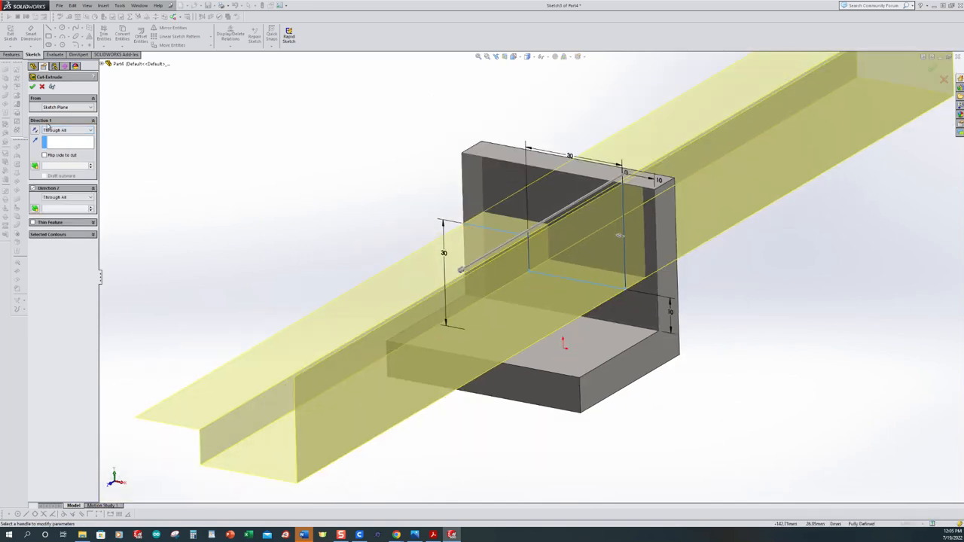
click(32, 87)
middle_drag(456, 257, 499, 215)
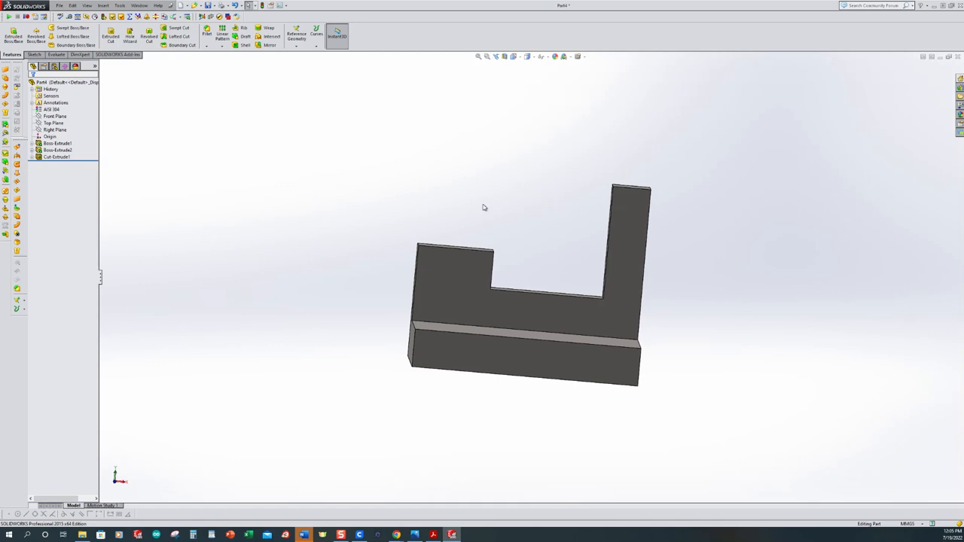
key(ctrl+7)
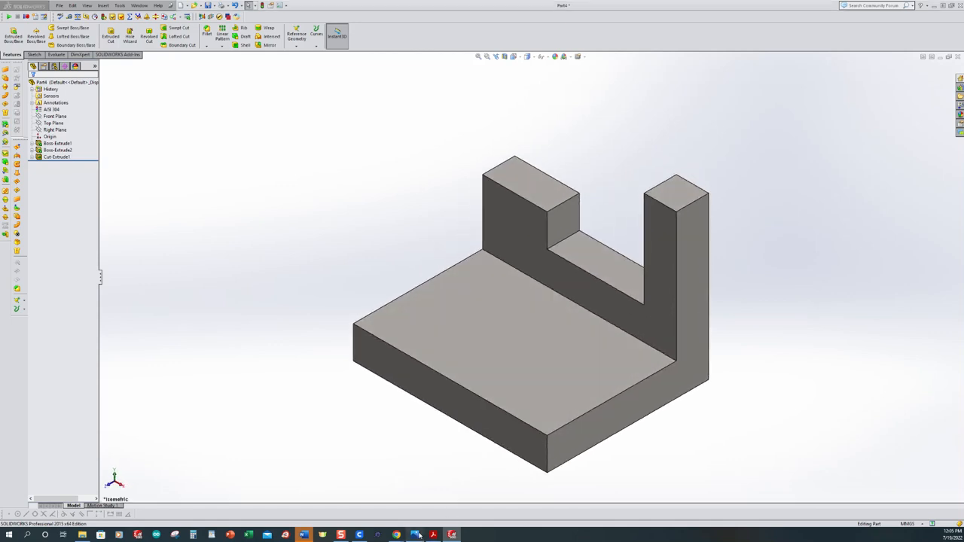
Step: Check the reference image and PDF drawing, then sketch a cut rectangle about 21 by 30 mm at the front-right corner of the base plate's top face
click(416, 534)
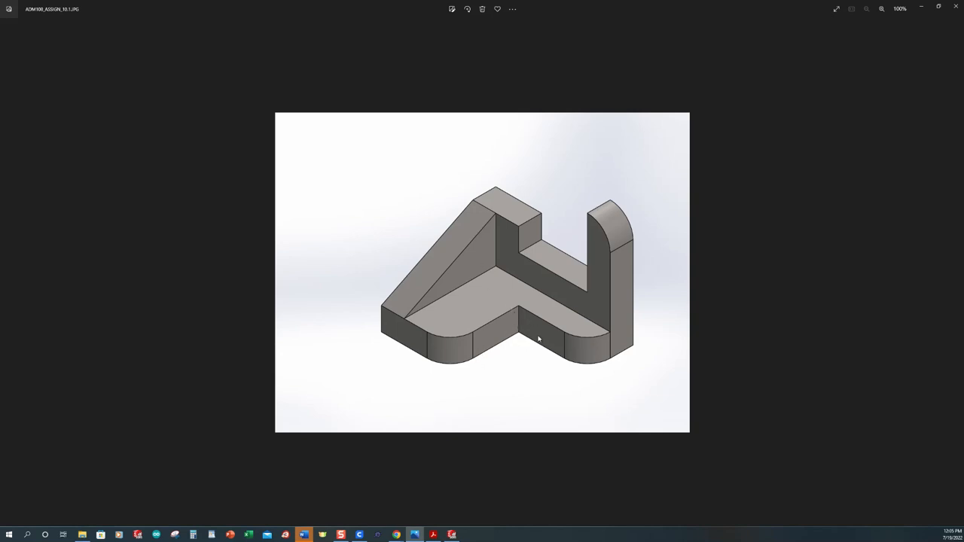
click(434, 535)
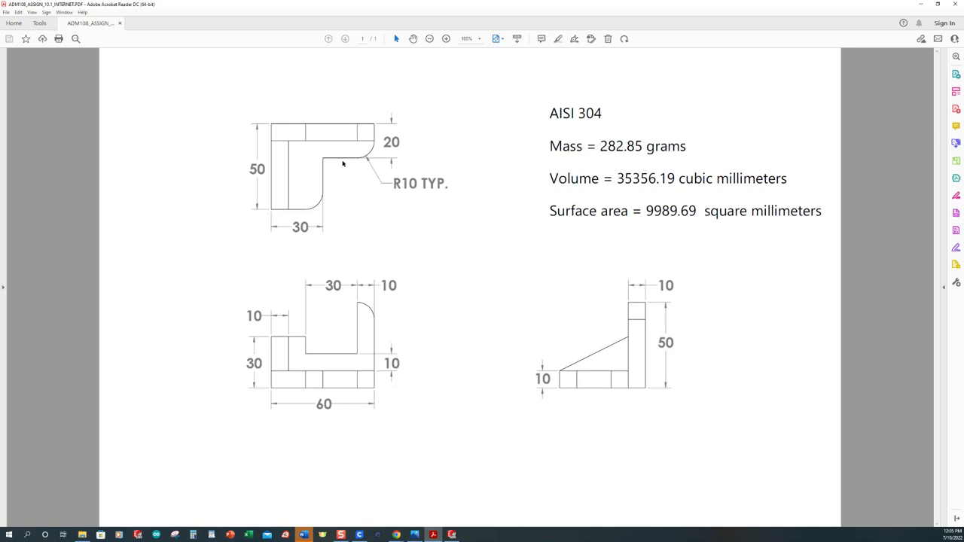
click(451, 534)
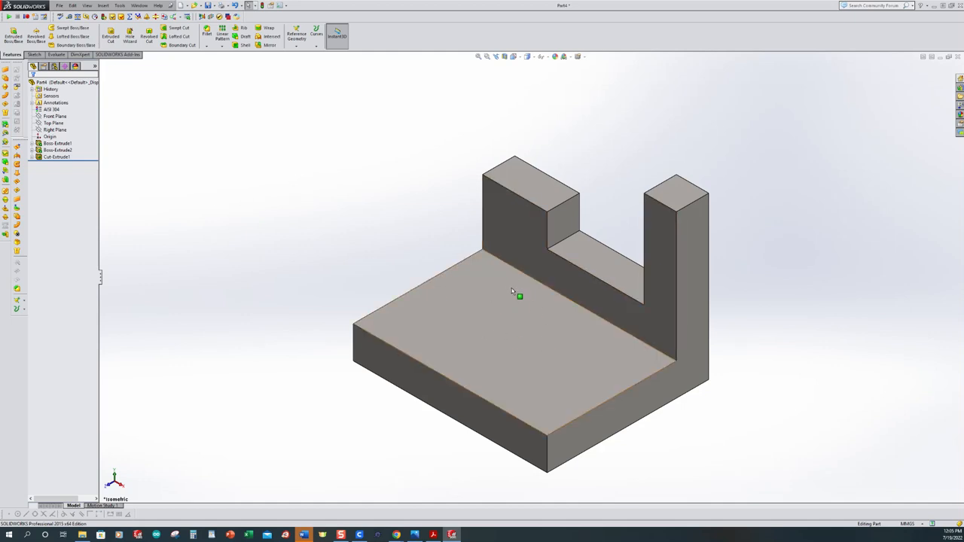
scroll(516, 296, up, 2)
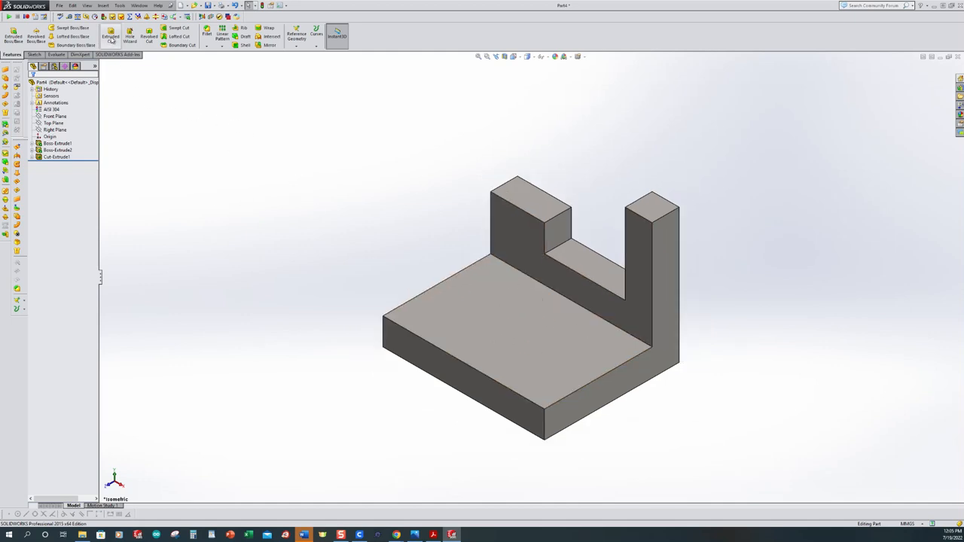
click(111, 34)
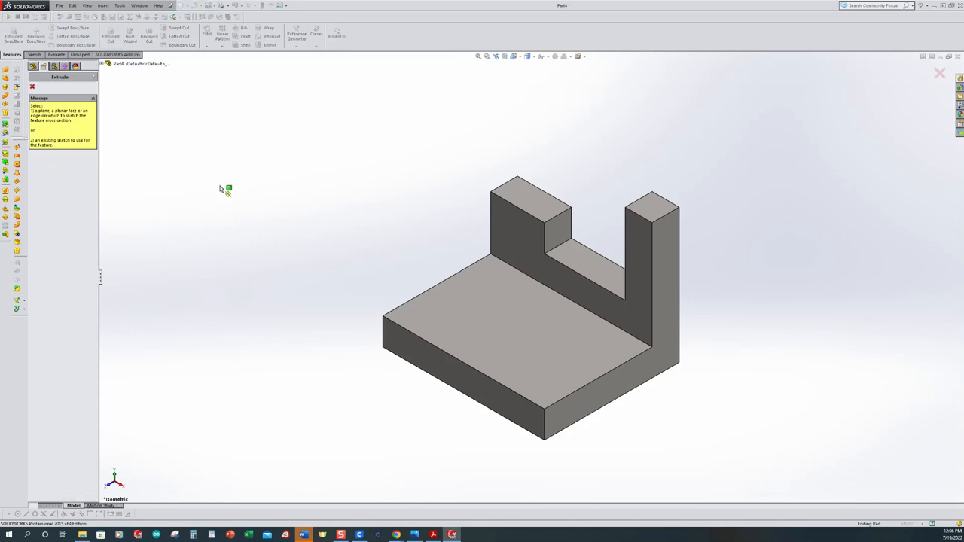
click(499, 313)
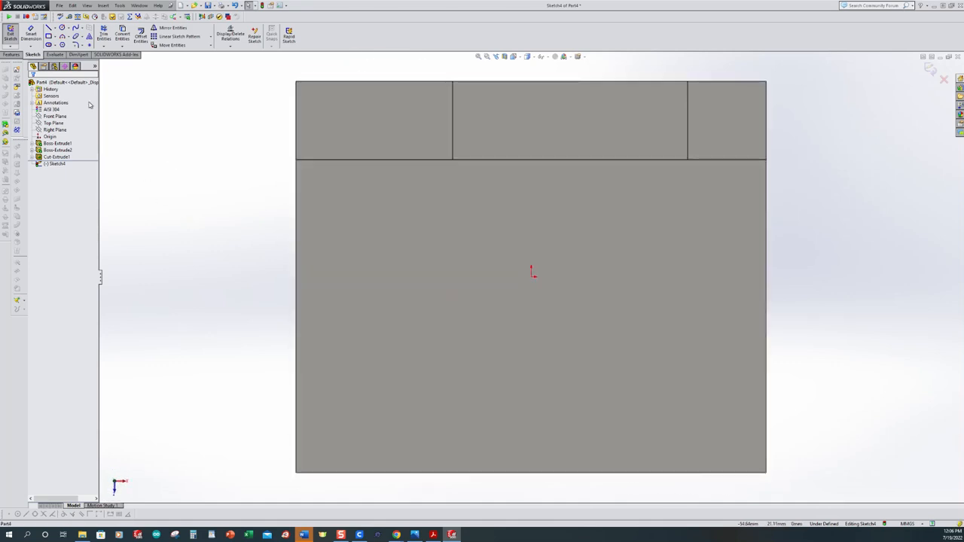
click(55, 36)
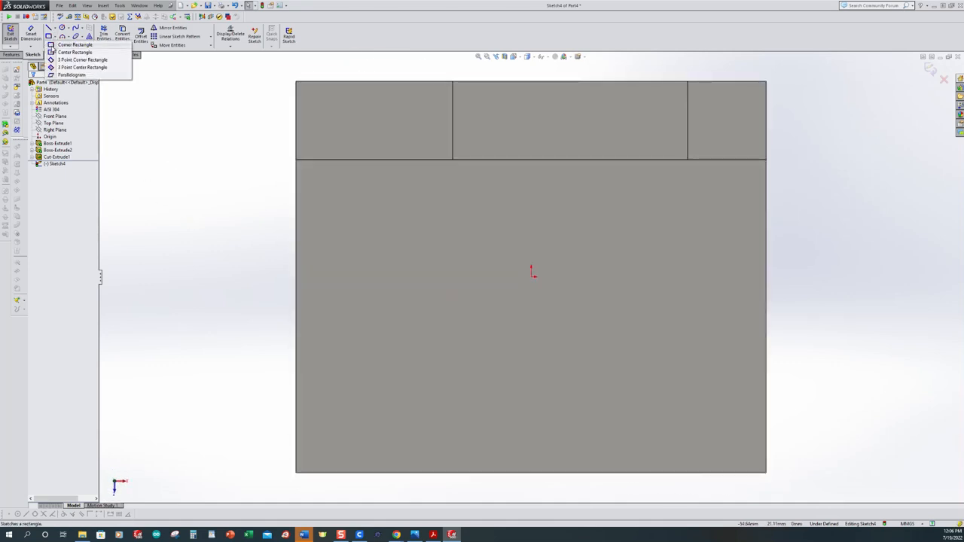
click(74, 45)
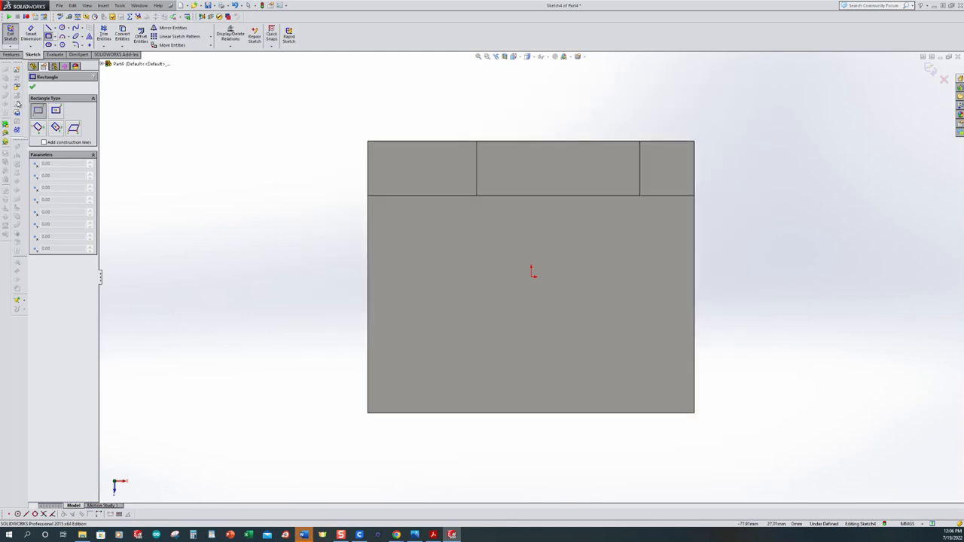
click(694, 413)
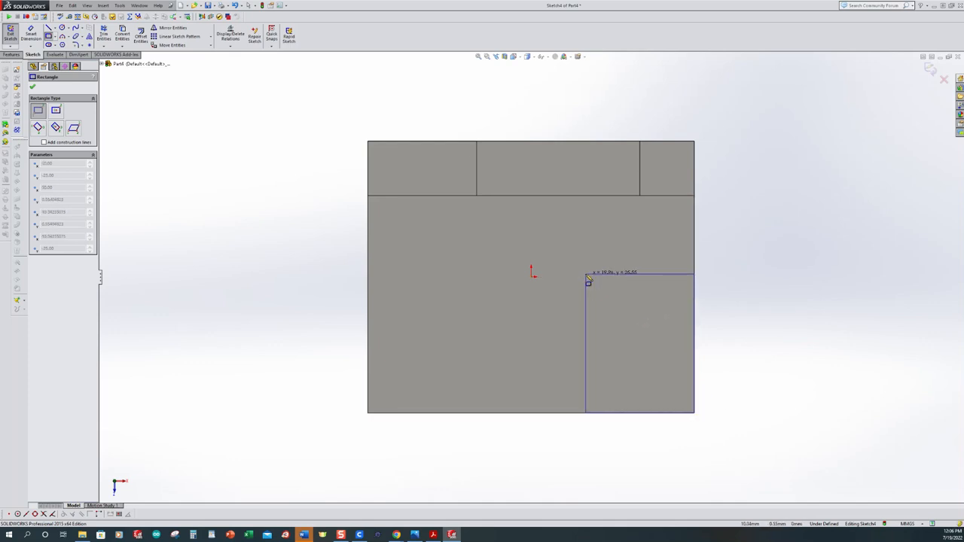
click(578, 247)
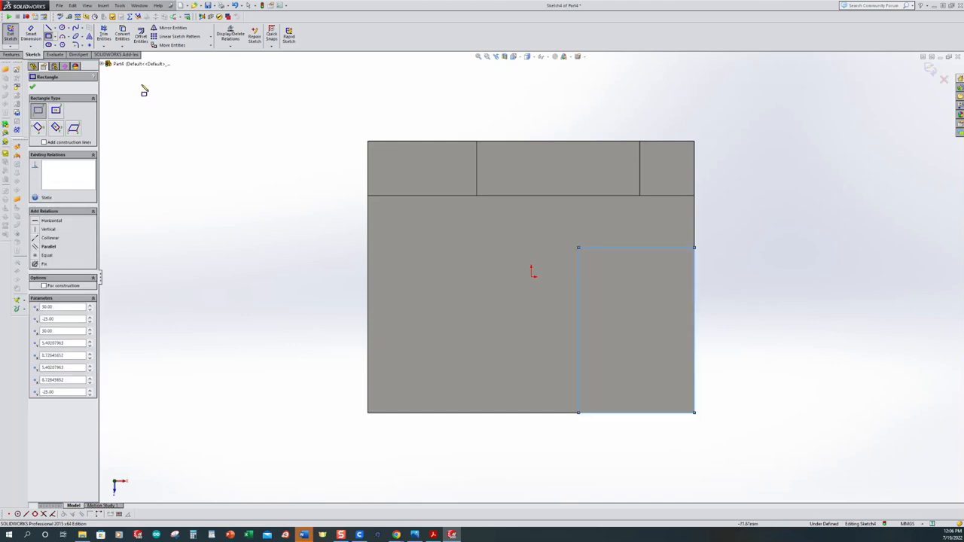
Step: Dimension the rectangle's left side 30 mm from the base plate's left edge
click(30, 32)
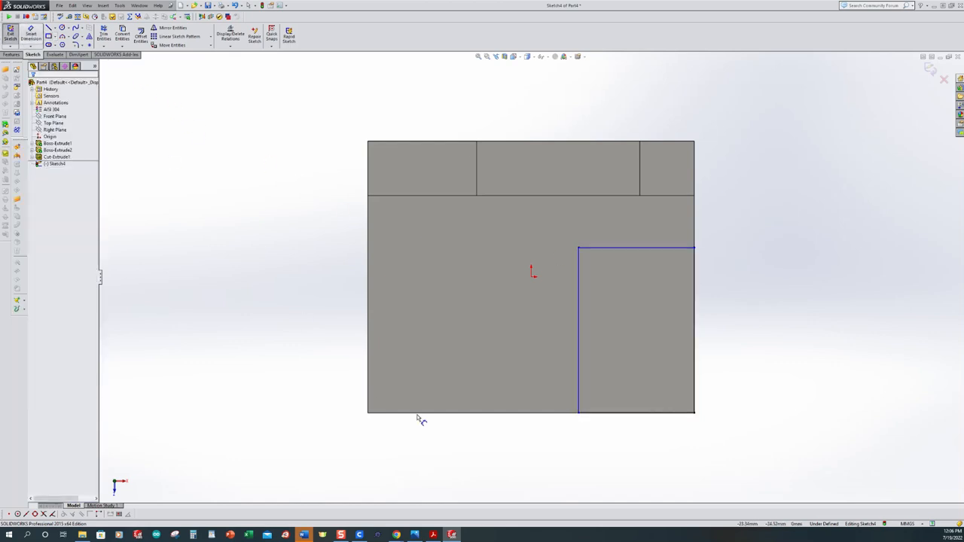
click(579, 386)
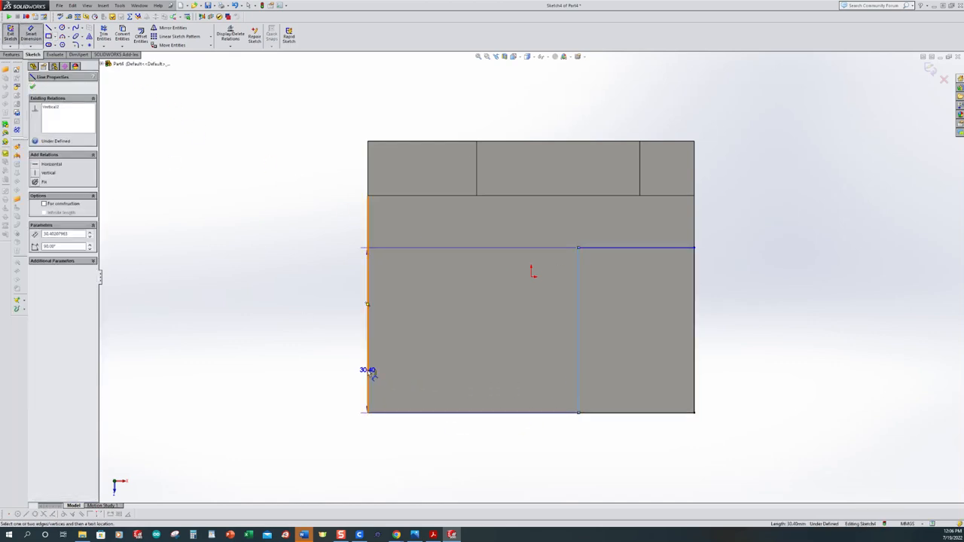
click(368, 372)
click(439, 441)
text(30)
key(Return)
Step: Dimension the rectangle's rear side 20 mm from the part's back edge
click(660, 143)
click(659, 247)
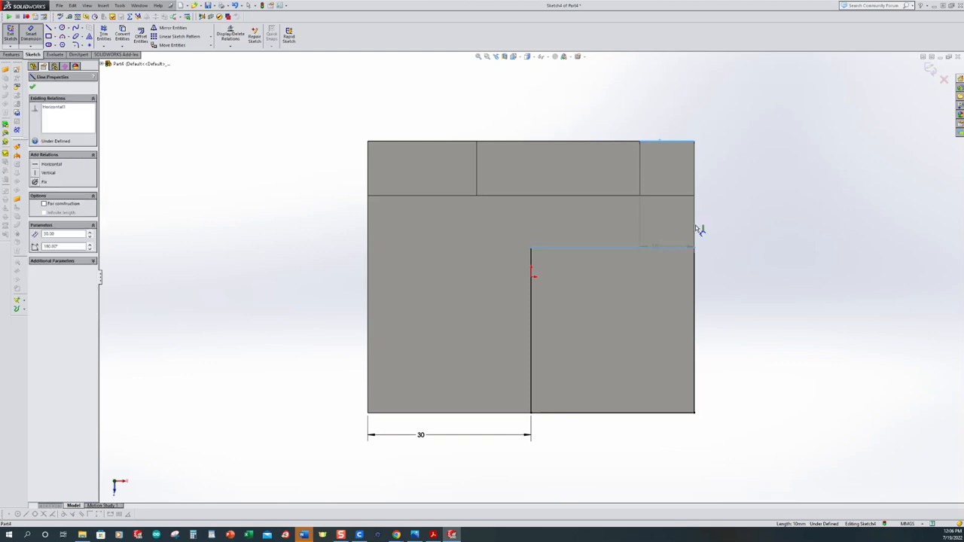
click(760, 216)
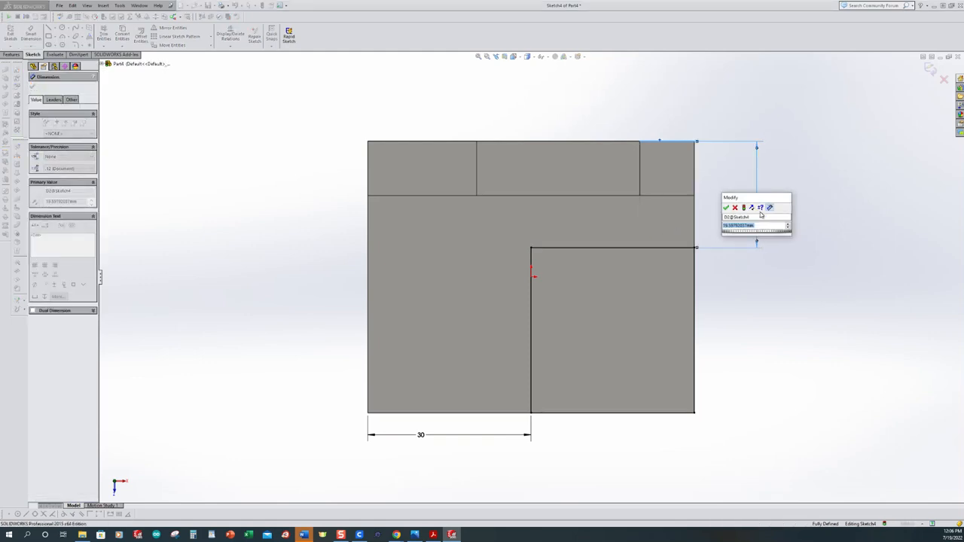
key(Return)
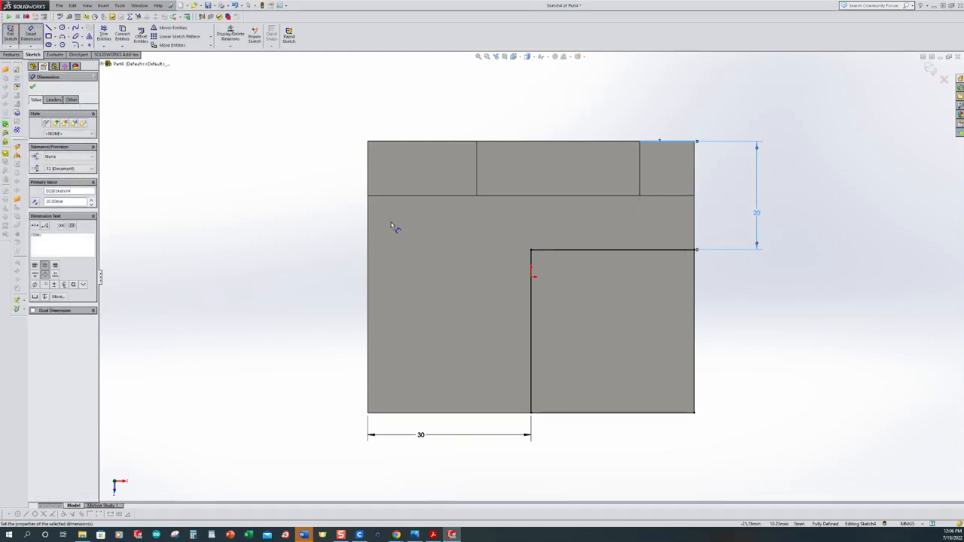
click(854, 442)
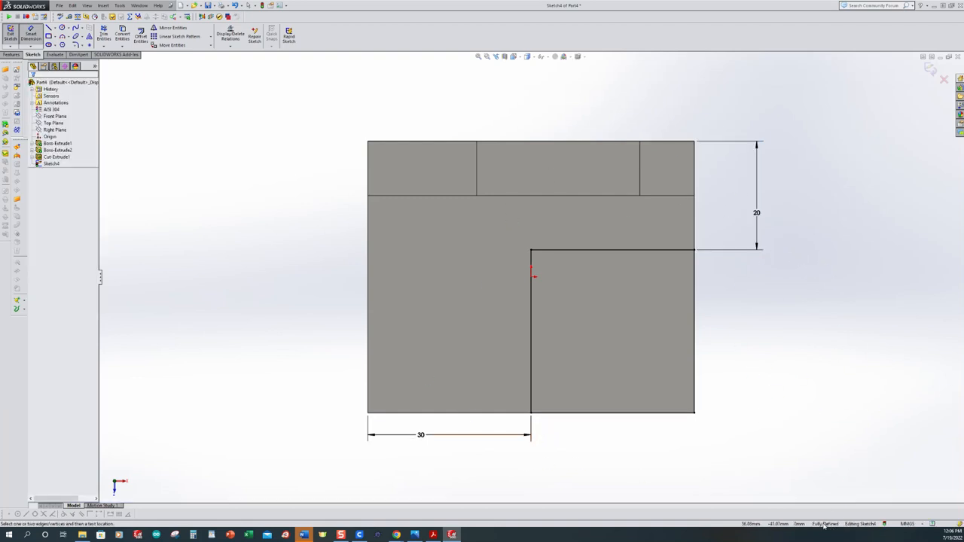
Step: Cut the rectangle down through the base plate with the end condition Through All and show the part in isometric view
mouse_move(334, 339)
middle_down()
mouse_move(344, 220)
mouse_move(314, 198)
middle_up()
scroll(314, 198, up, 3)
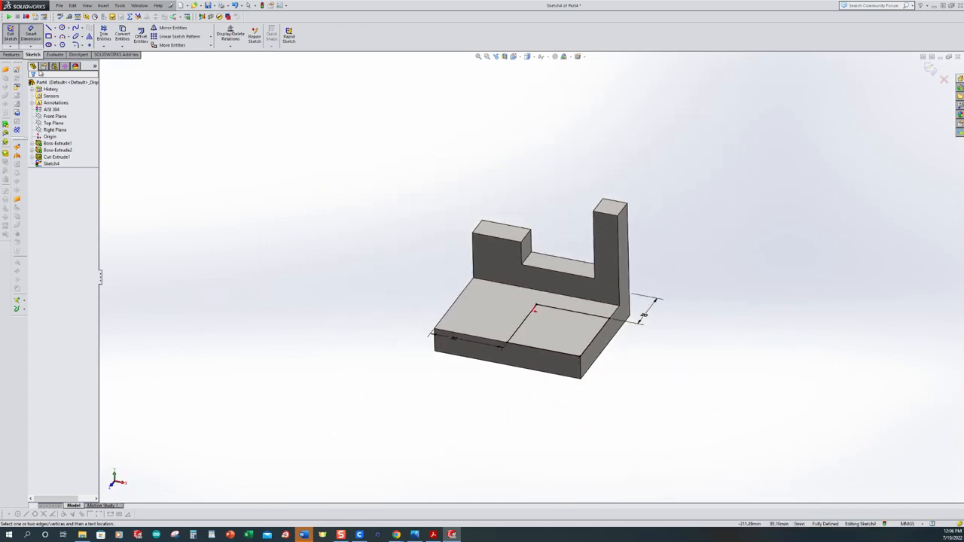
click(13, 32)
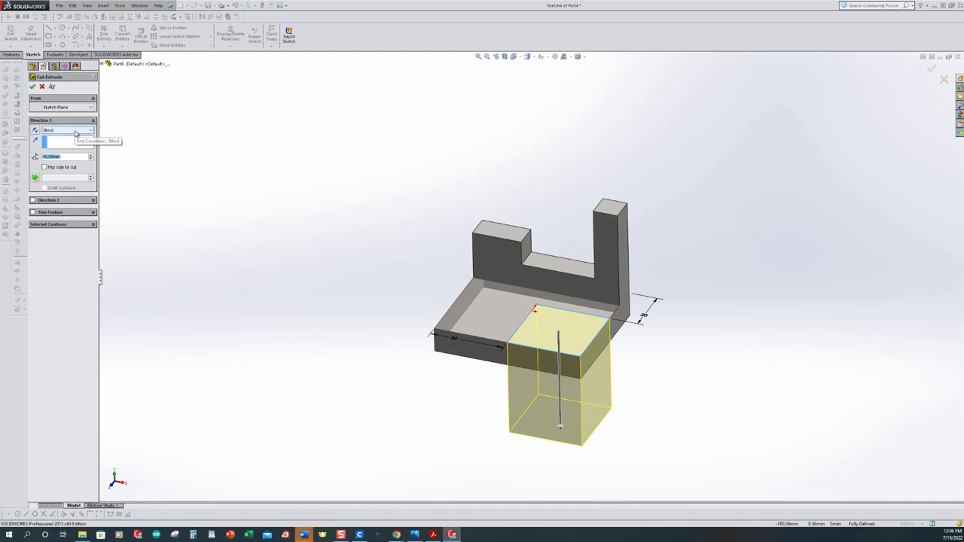
click(75, 132)
click(68, 143)
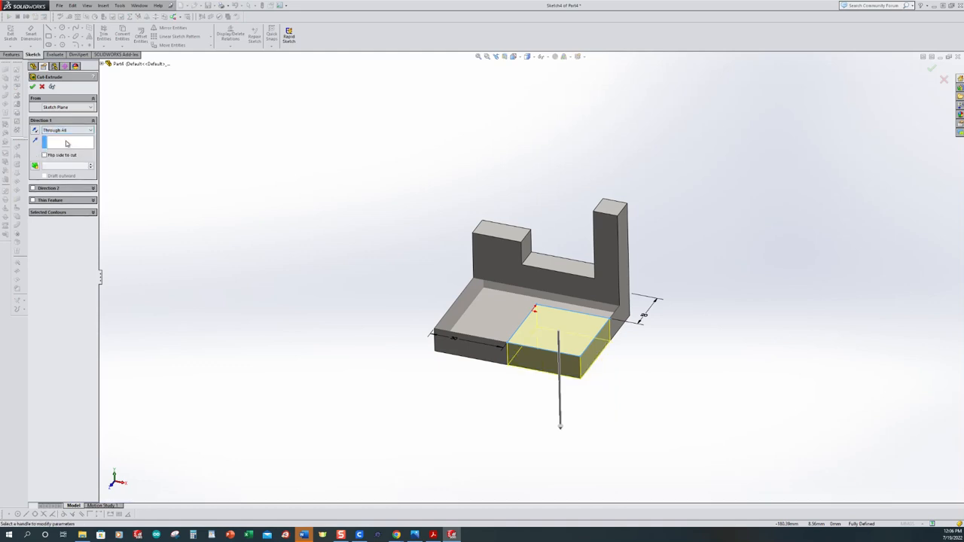
click(32, 86)
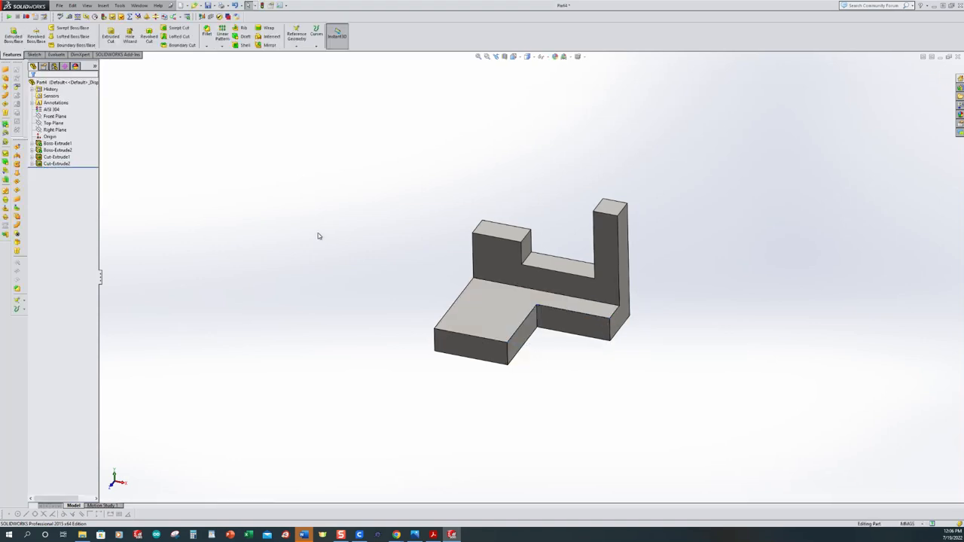
key(ctrl+7)
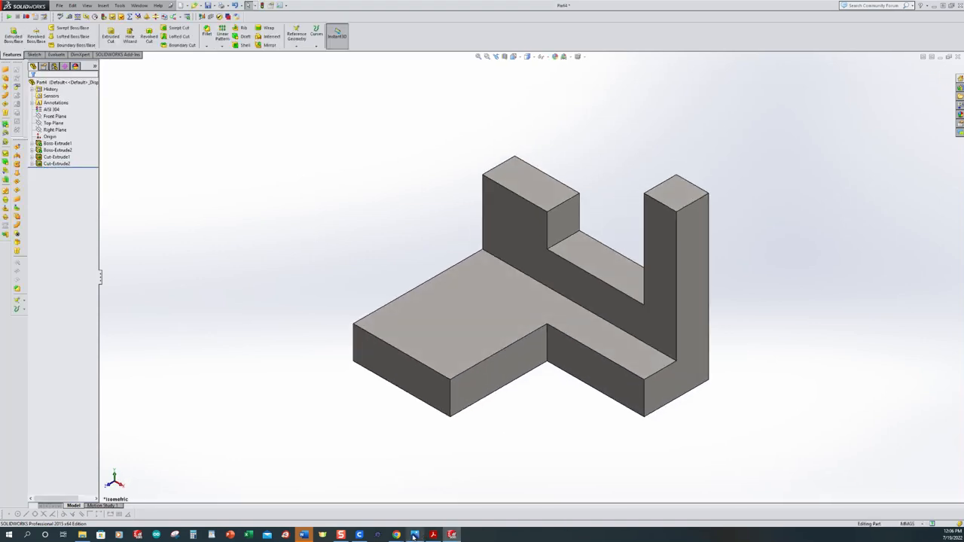
Step: Check the reference image of the finished bracket, then open a new sketch on the bracket's left end face
click(412, 534)
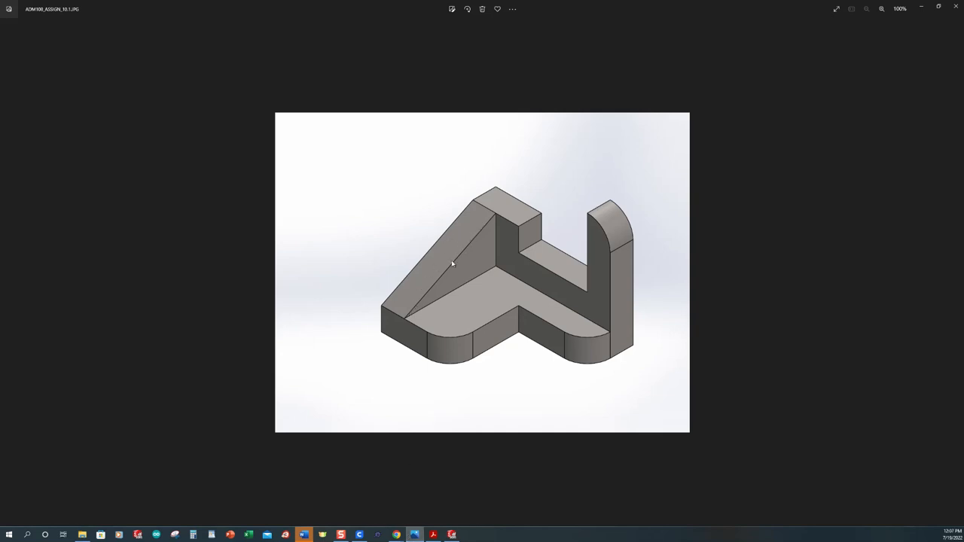
click(452, 534)
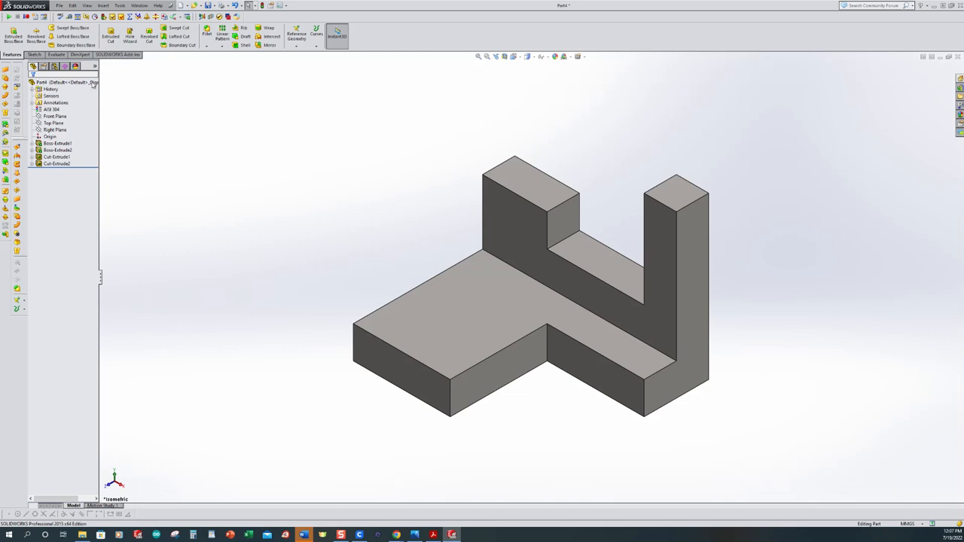
click(34, 55)
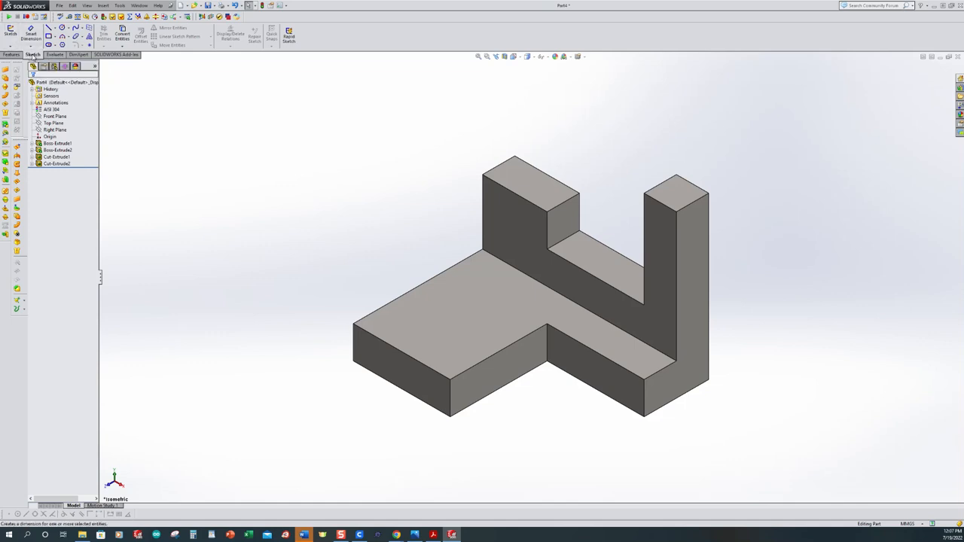
click(11, 34)
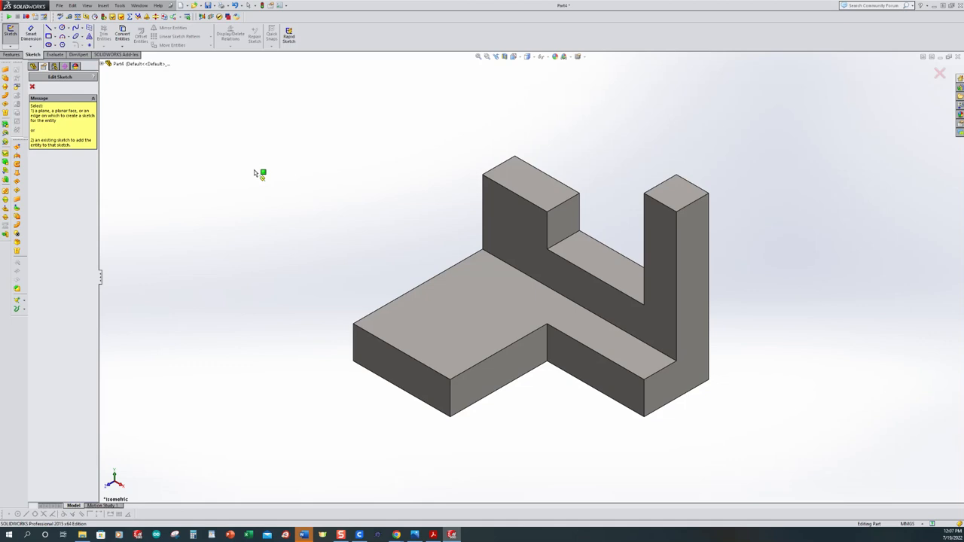
middle_drag(256, 173, 339, 182)
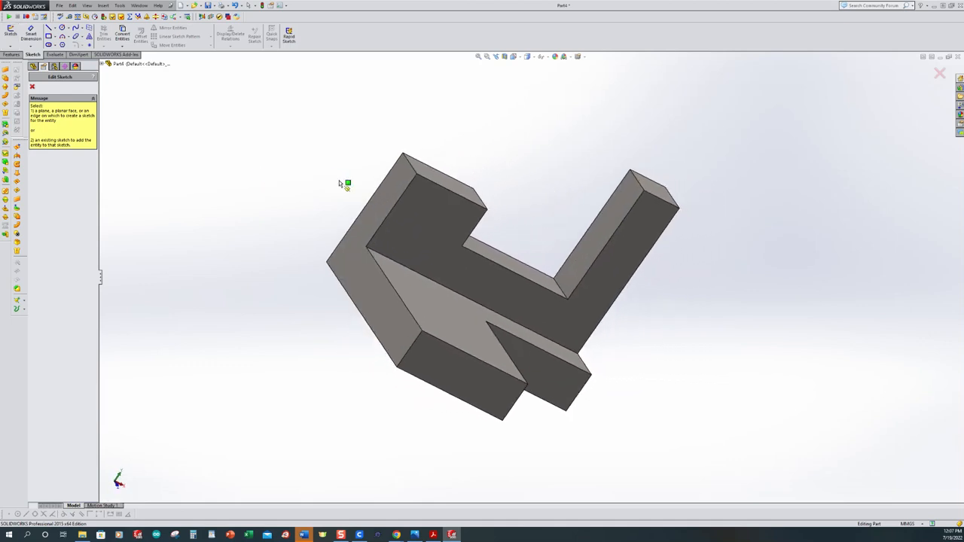
click(384, 200)
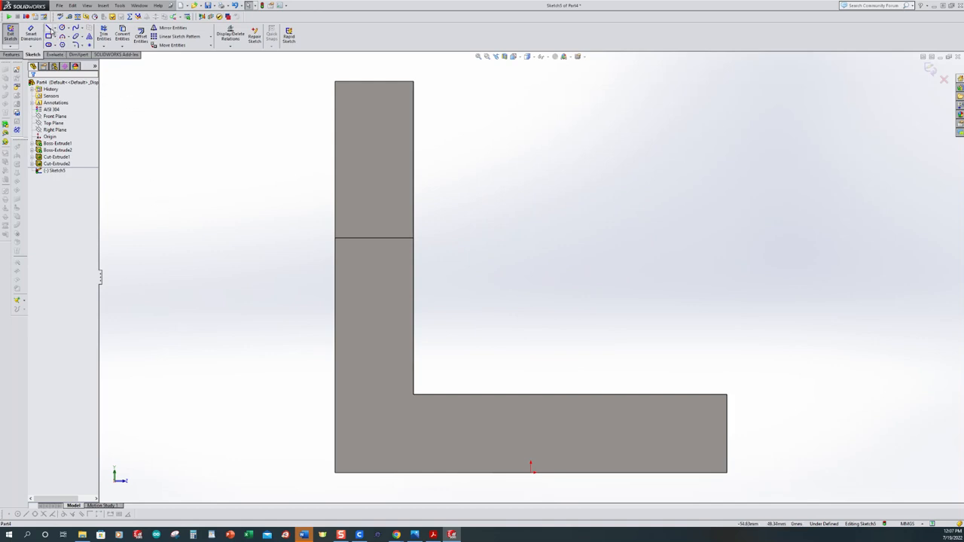
Step: Sketch a sloped line from the left upright's top front corner to the base plate's top front corner, then exit the sketch in isometric view
click(49, 29)
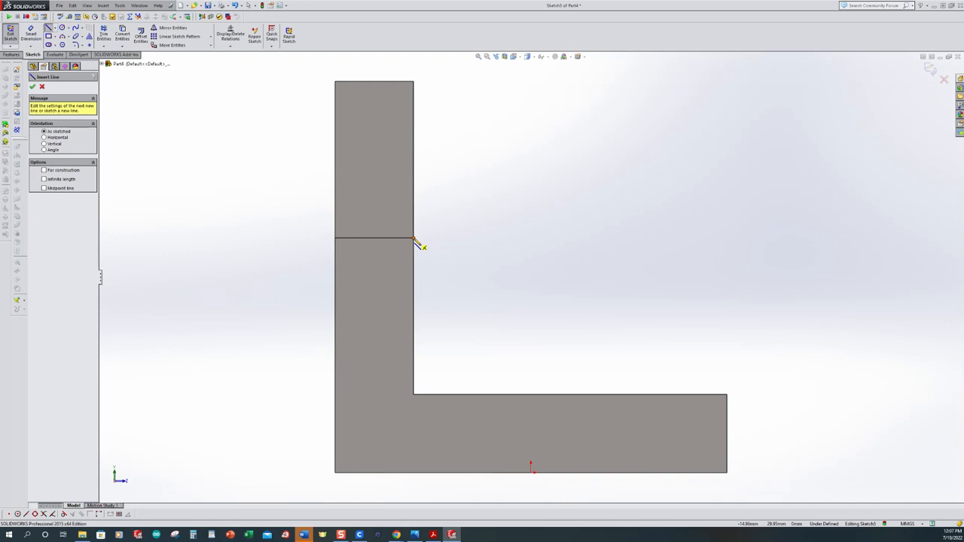
click(414, 239)
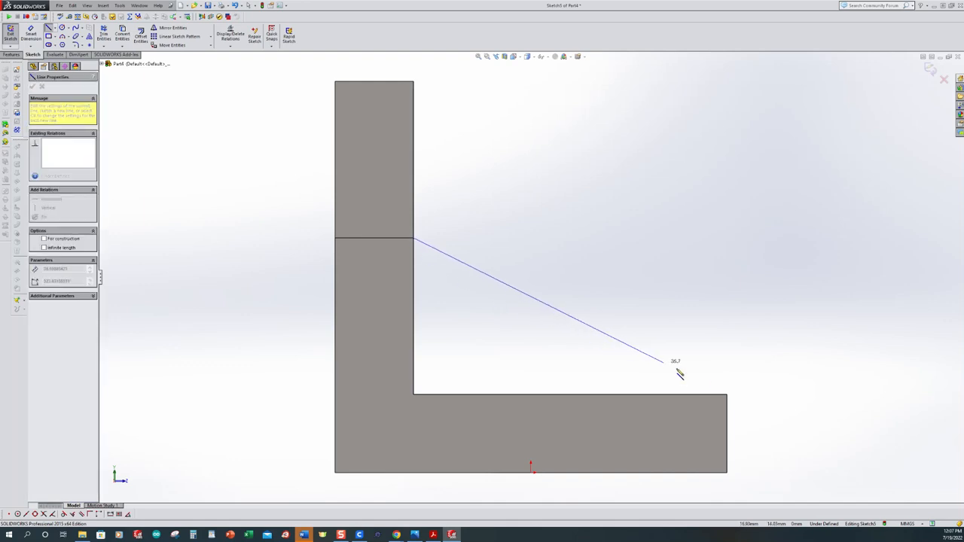
click(727, 393)
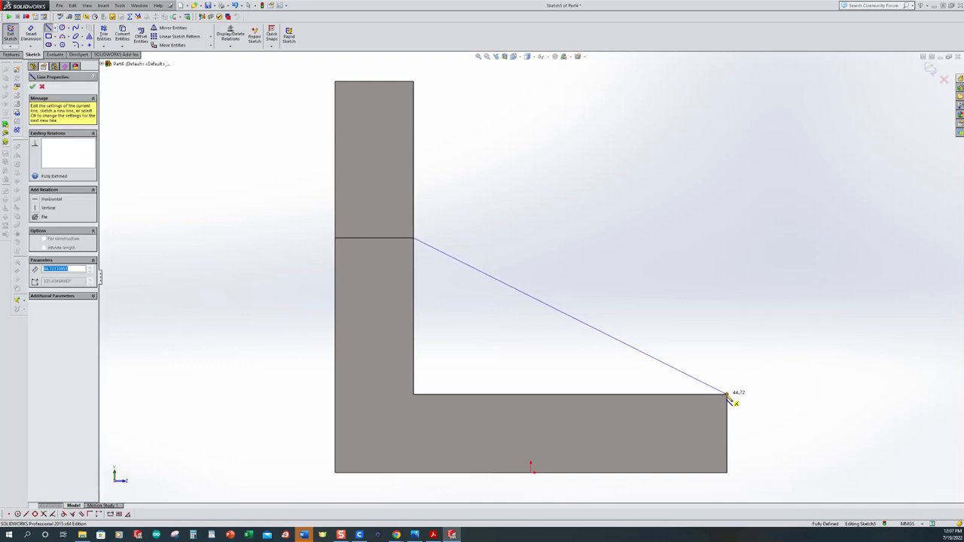
key(Escape)
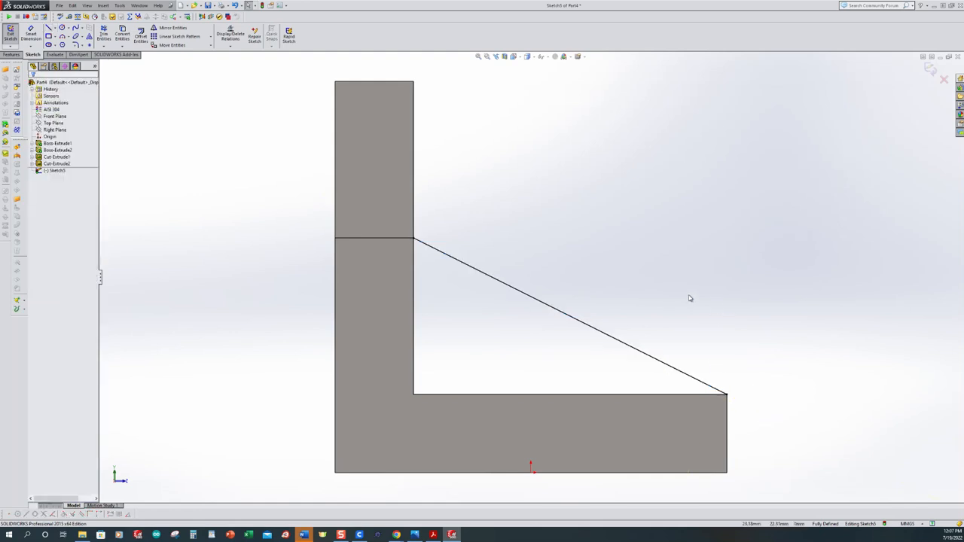
middle_drag(763, 328, 708, 399)
scroll(718, 335, up, 3)
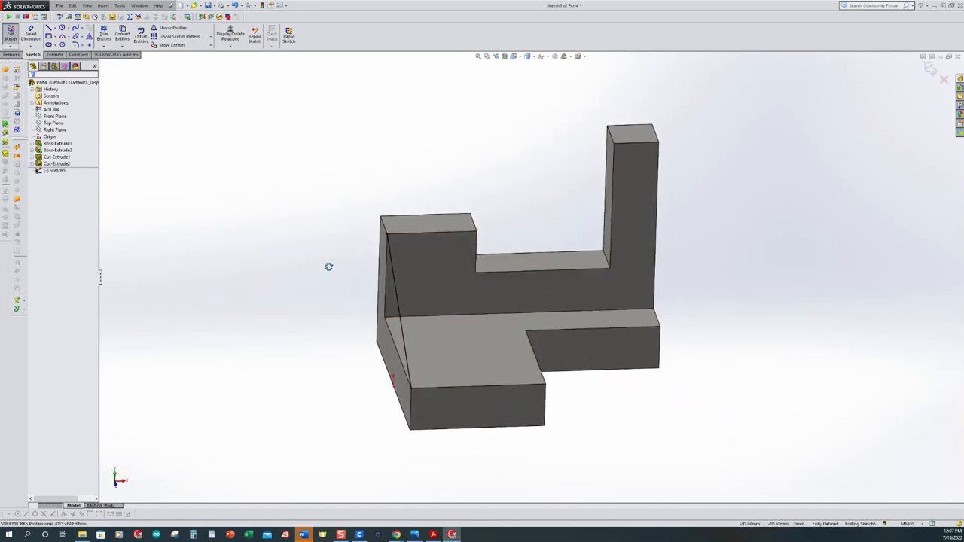
key(ctrl+7)
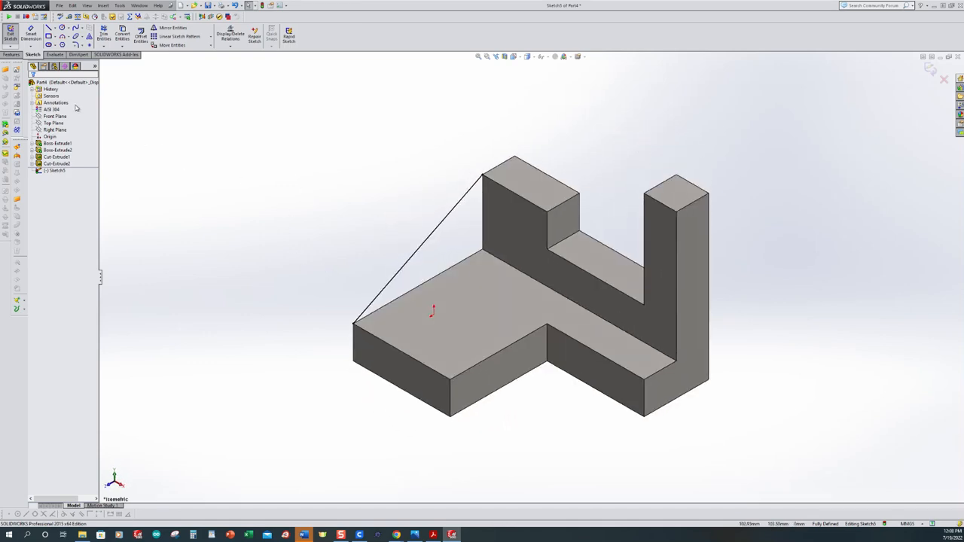
click(10, 34)
click(239, 130)
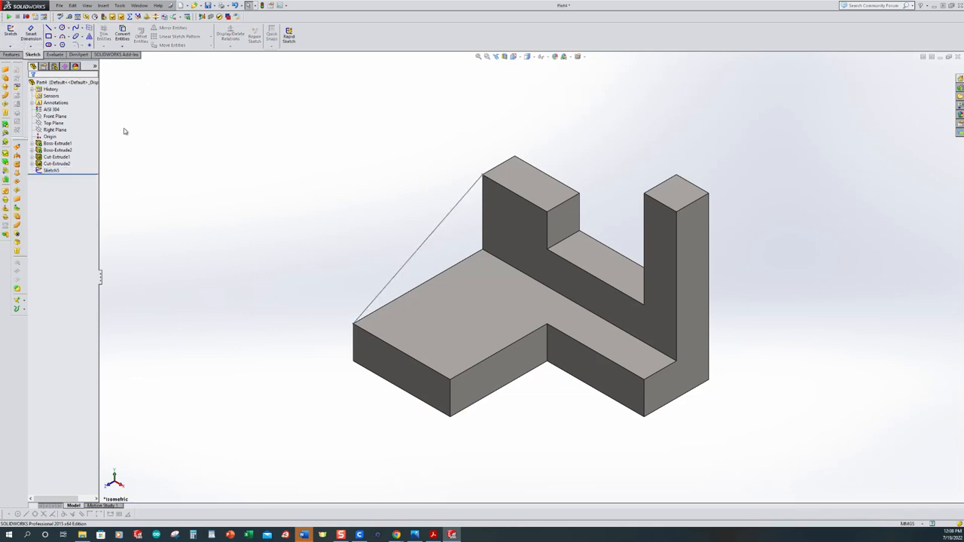
Step: Create a 10 mm thick rib from the sloped line, with its thickness on the side towards the bracket's interior, and return to isometric view
click(11, 55)
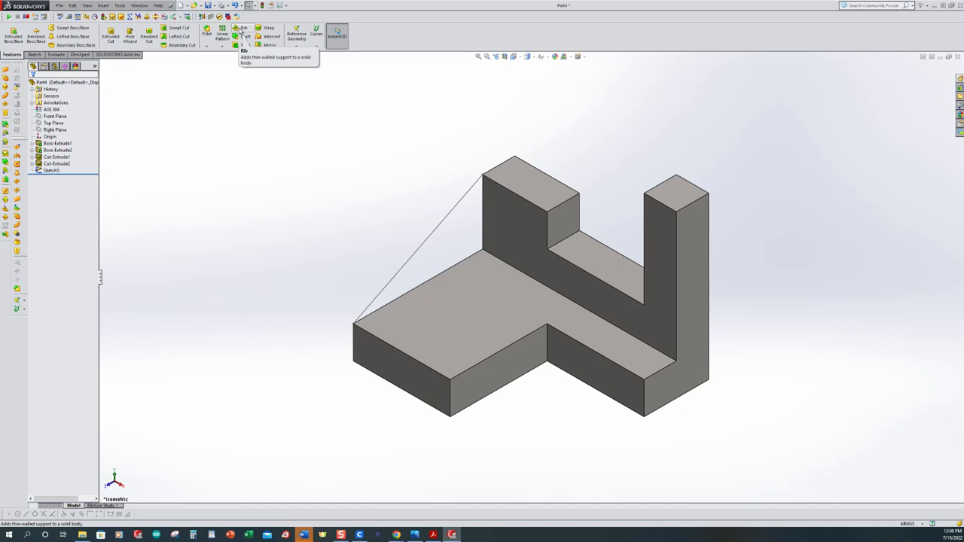
click(241, 30)
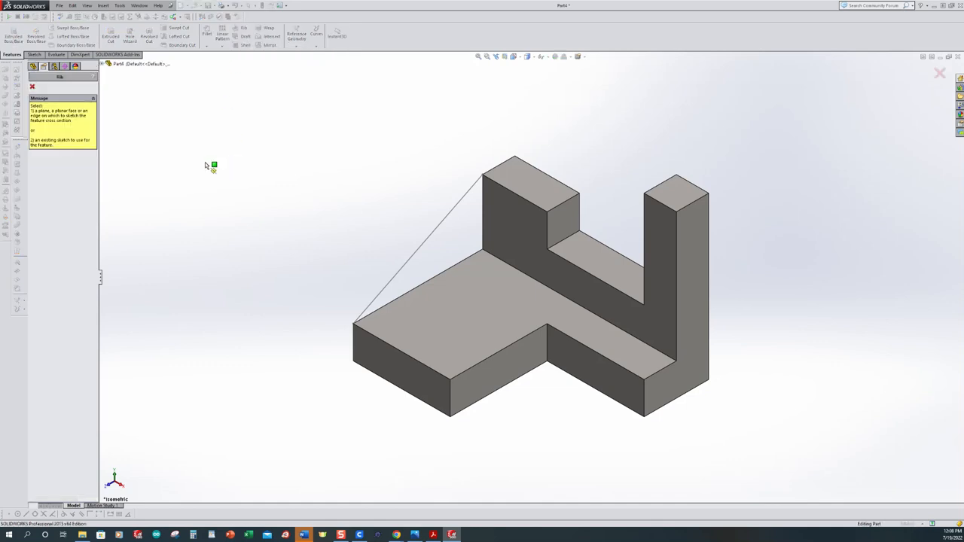
click(426, 240)
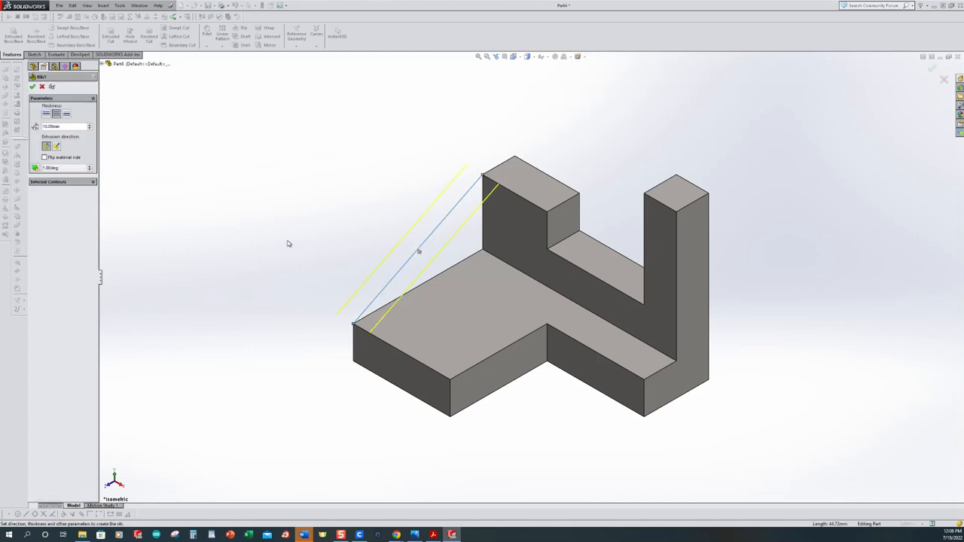
middle_drag(266, 207, 293, 238)
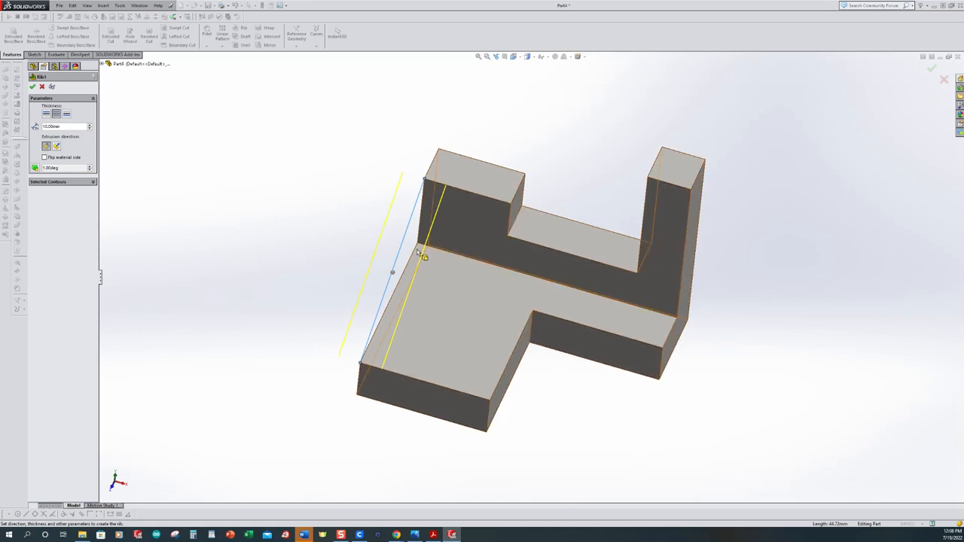
click(45, 113)
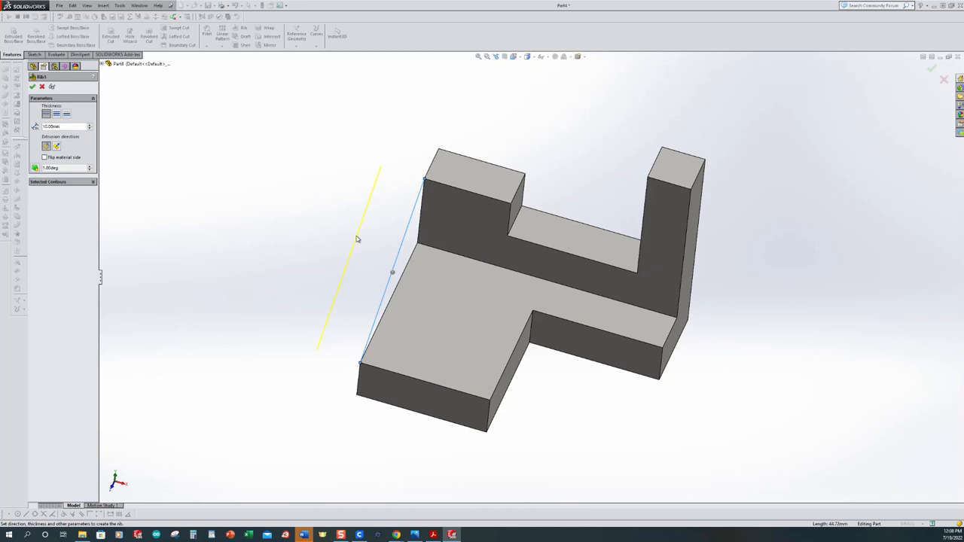
click(67, 114)
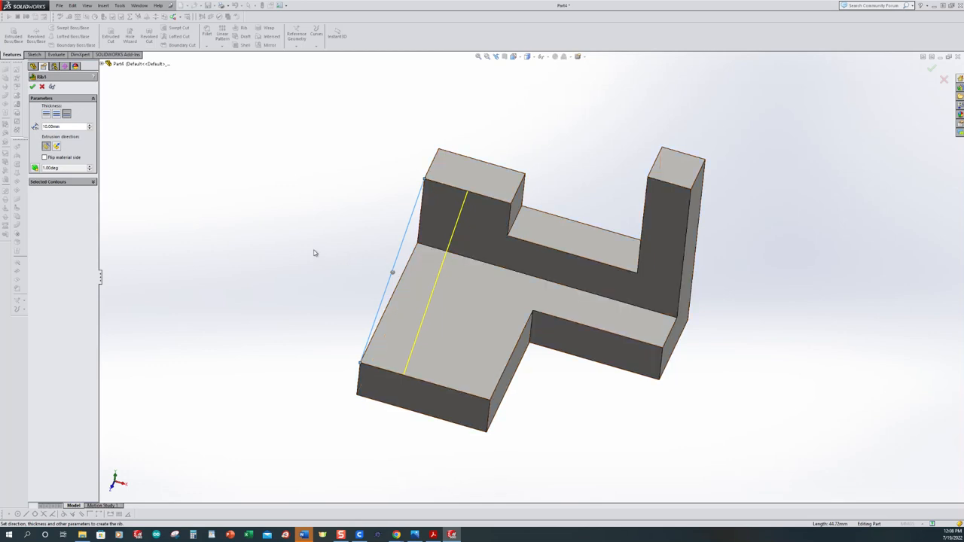
middle_drag(288, 254, 260, 205)
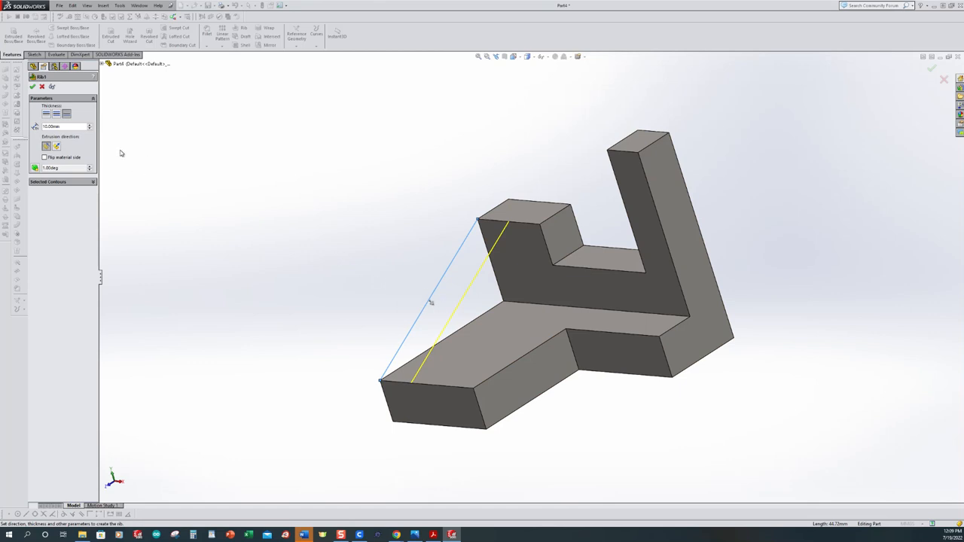
click(33, 87)
click(244, 203)
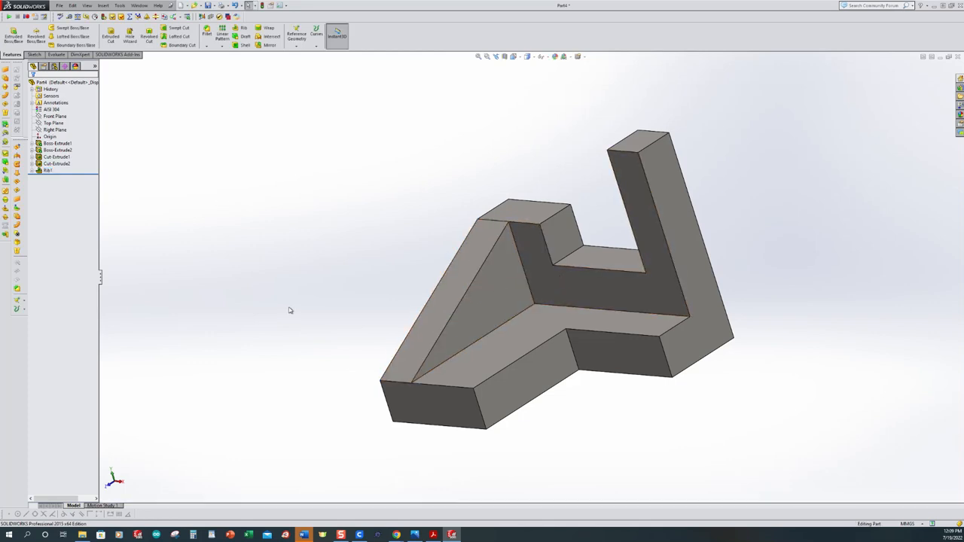
middle_drag(257, 258, 269, 302)
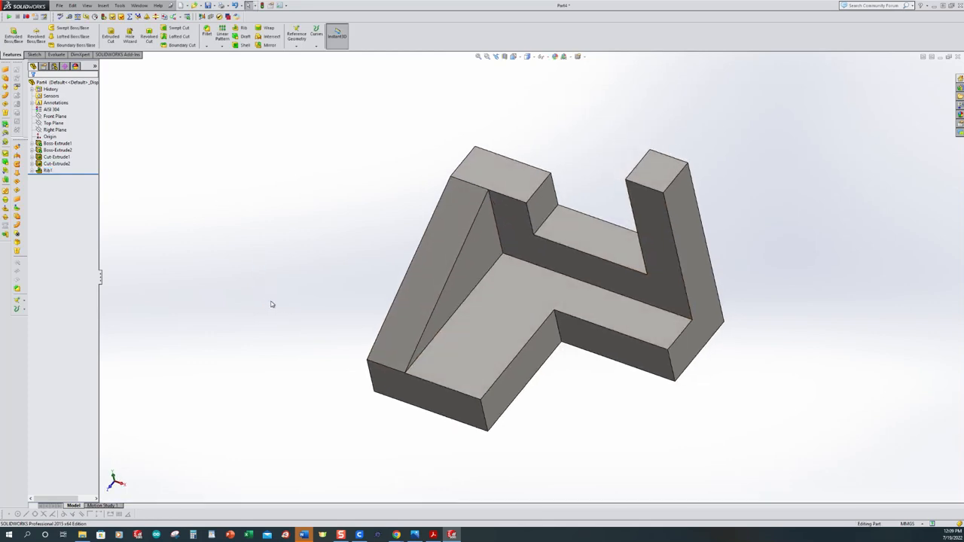
key(ctrl+7)
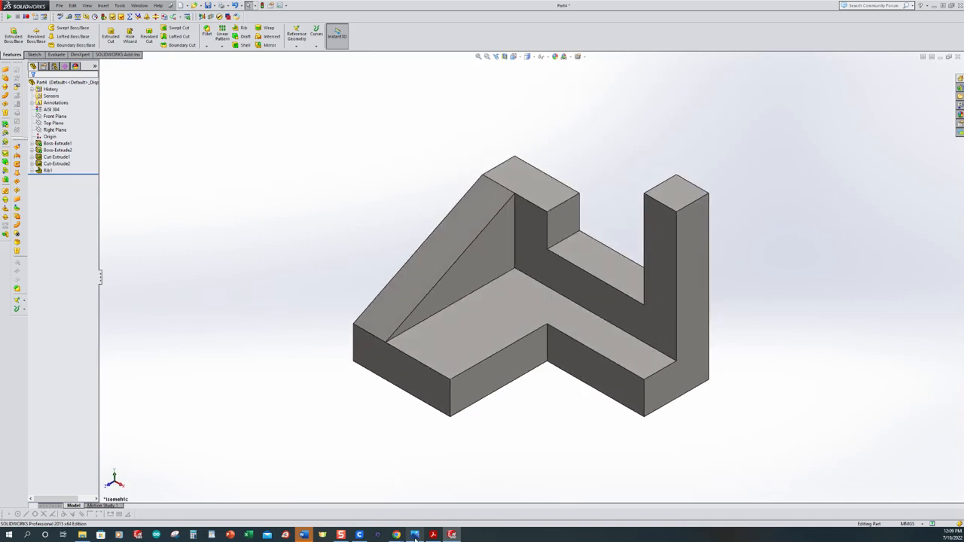
Step: Check the reference image and PDF drawing, then fillet the base plate's two front vertical corners and the tall upright's outer top edge with 10 mm radius
click(414, 534)
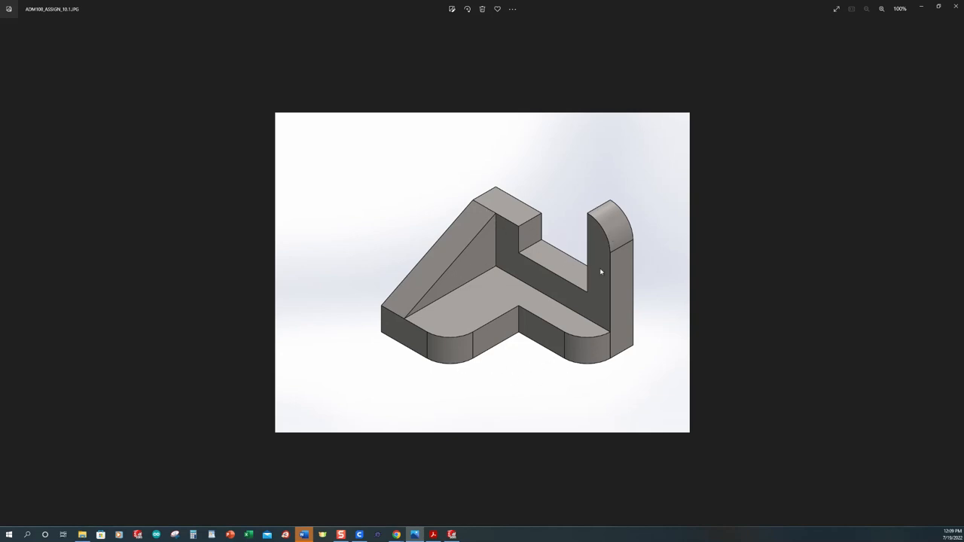
click(432, 534)
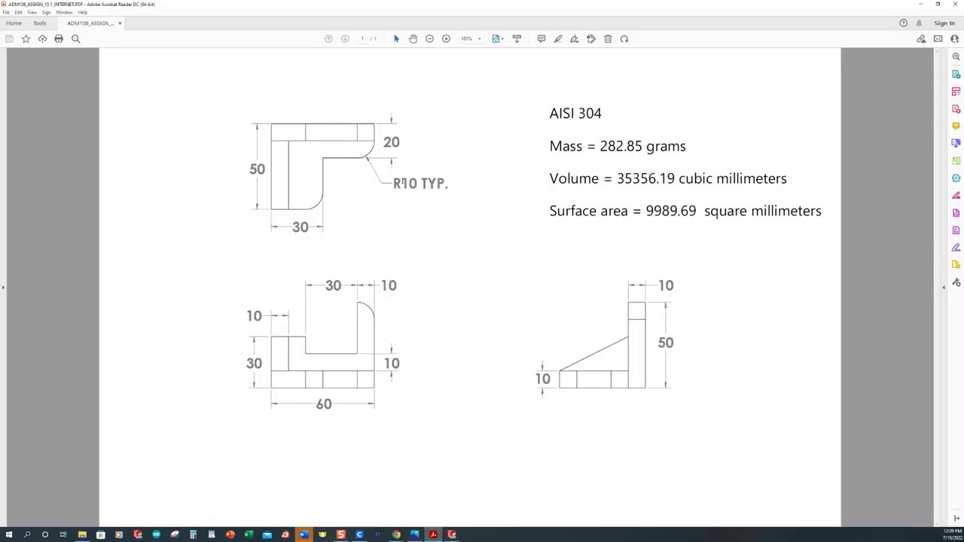
click(452, 534)
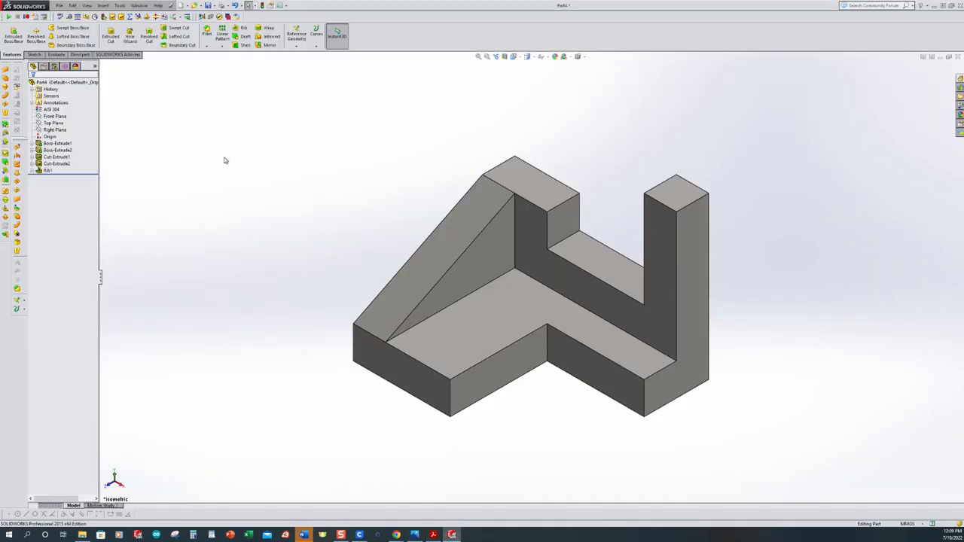
click(207, 31)
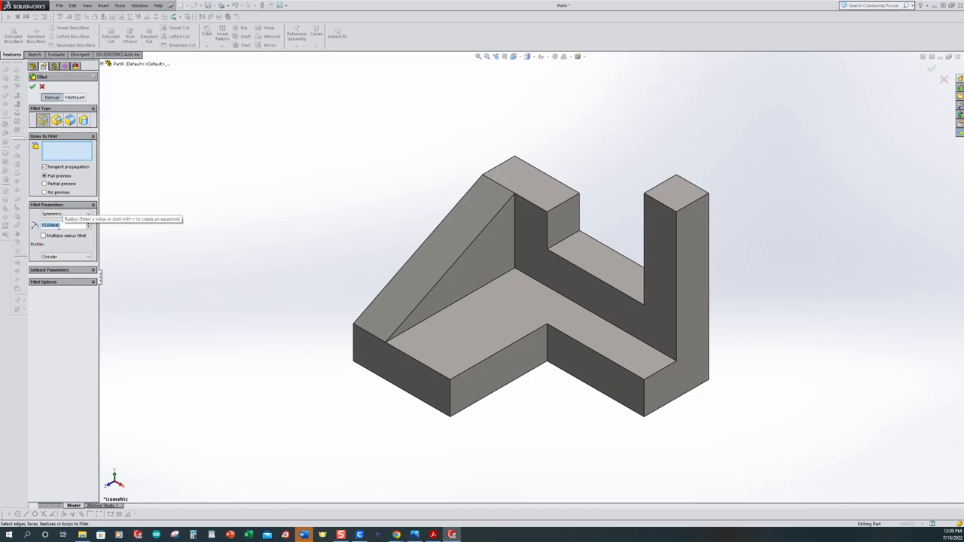
click(450, 410)
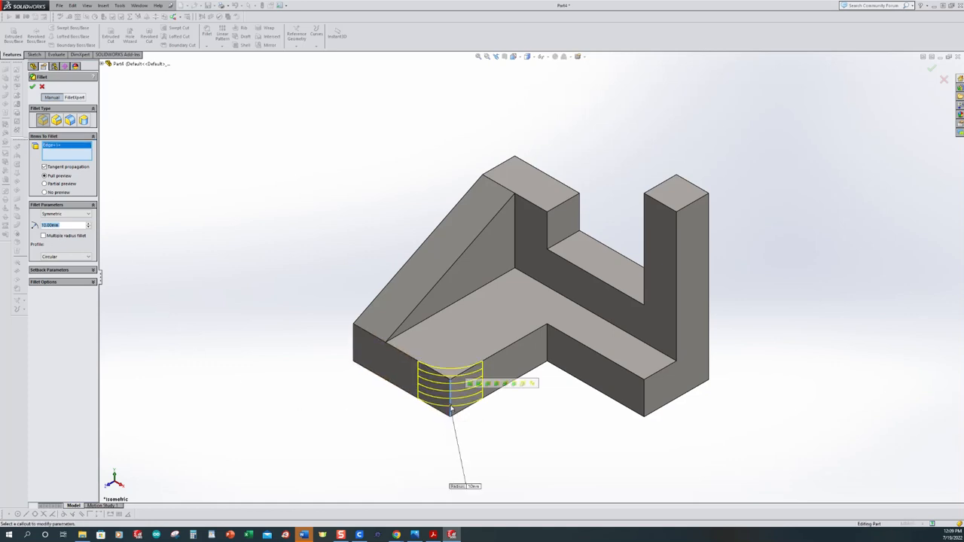
click(645, 405)
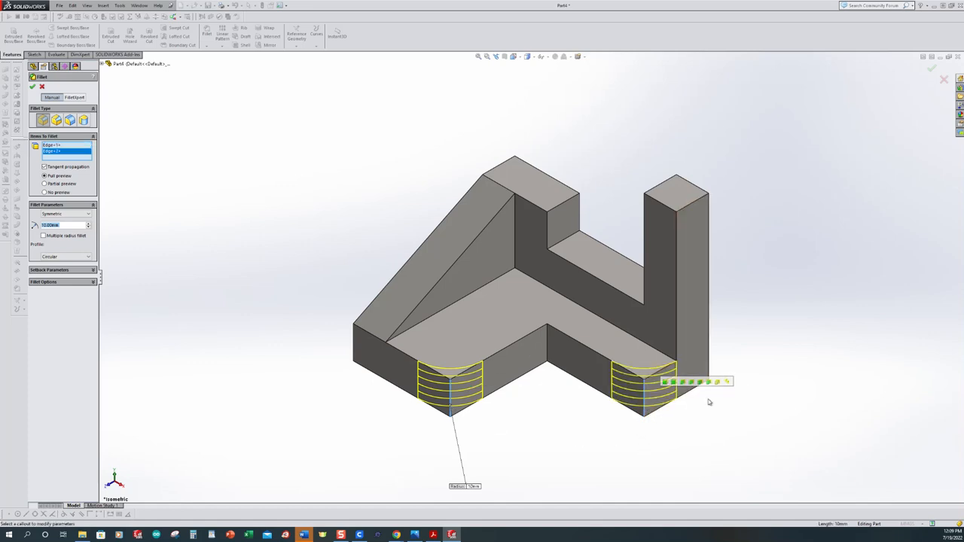
click(689, 204)
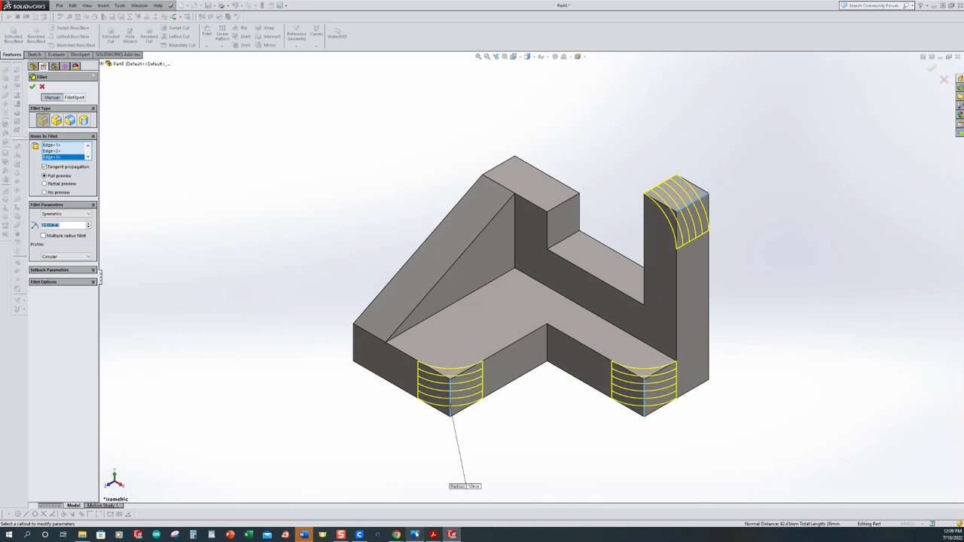
click(433, 534)
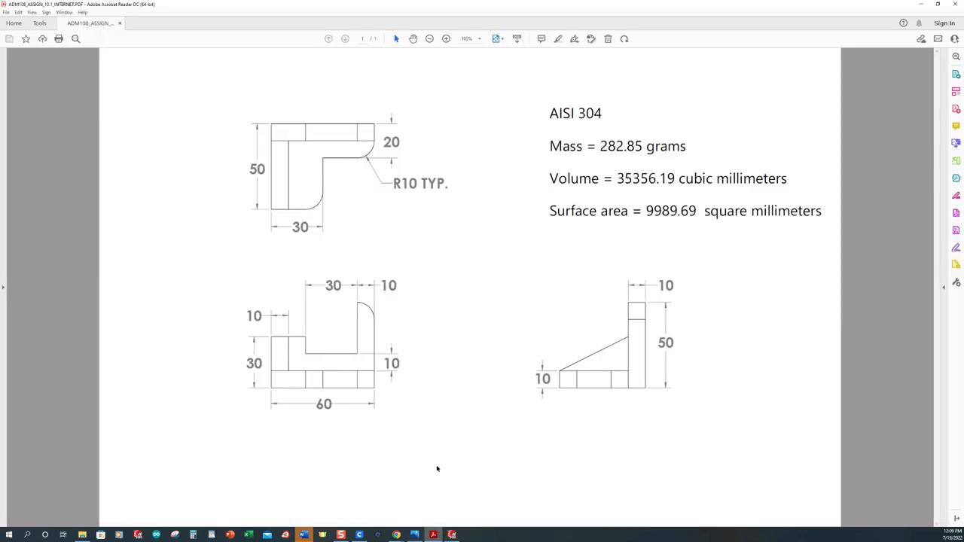
click(451, 534)
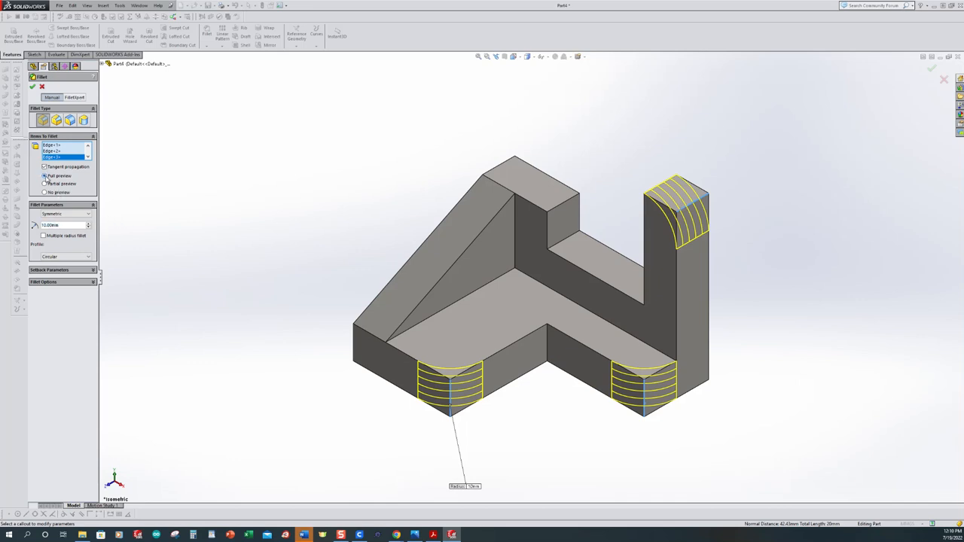
click(32, 88)
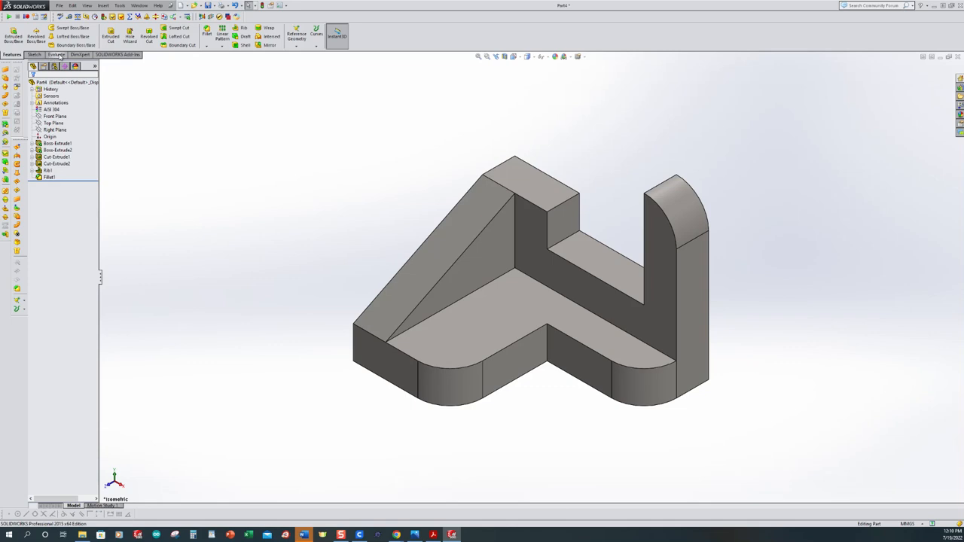
Step: Calculate the part's mass properties and compare the mass, volume and surface area with the values on the PDF drawing
click(57, 55)
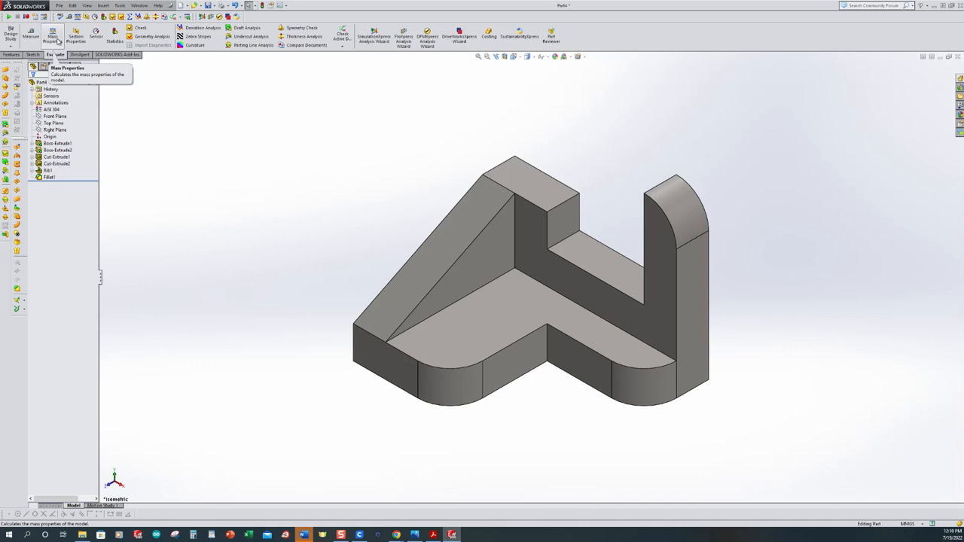
click(53, 37)
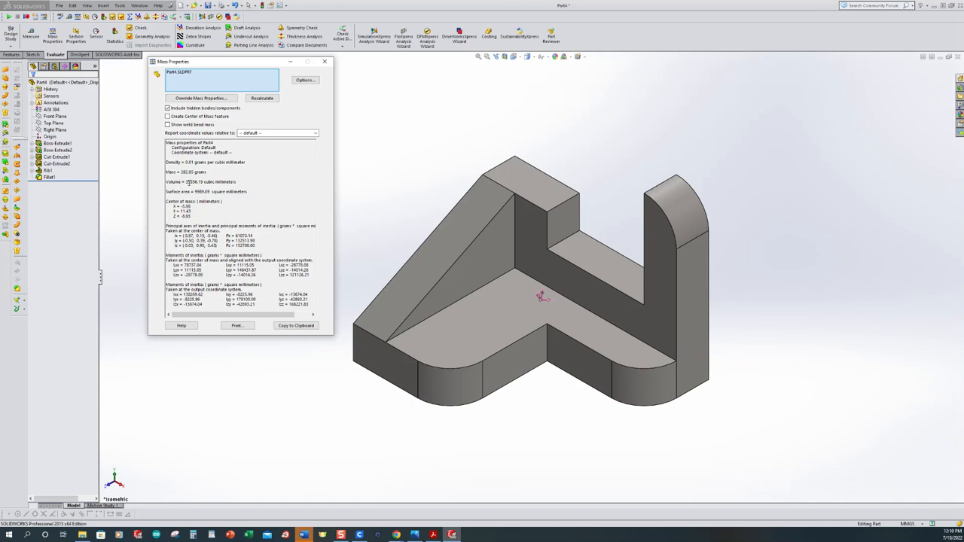
click(433, 534)
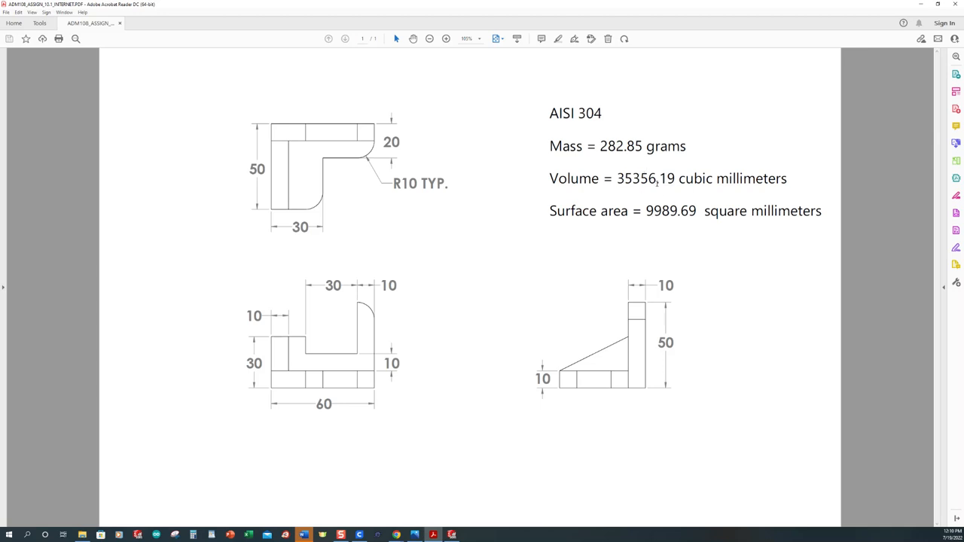
click(920, 4)
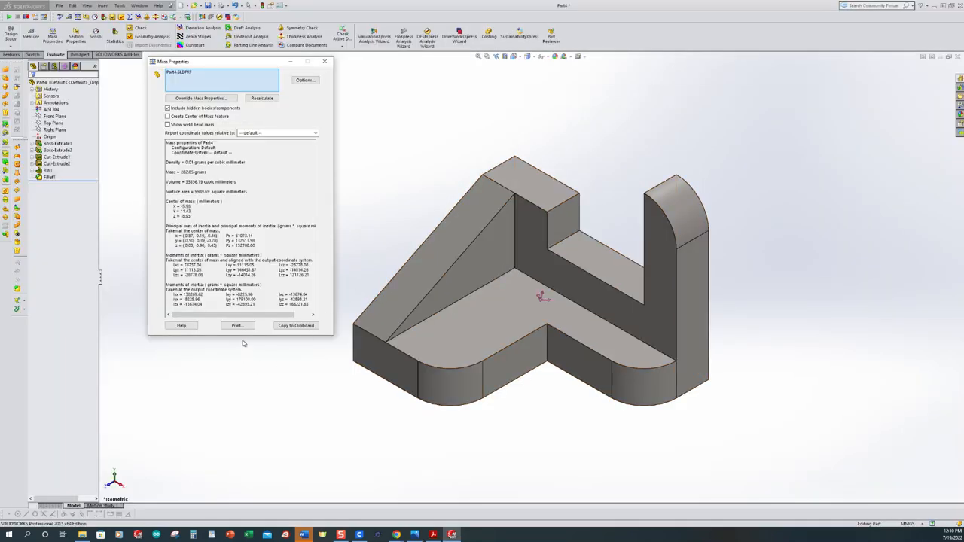
click(371, 193)
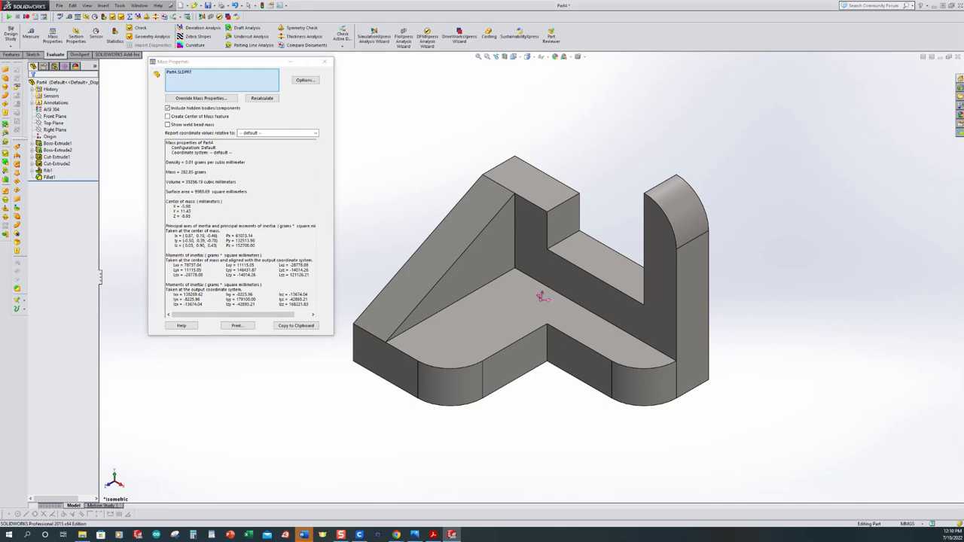